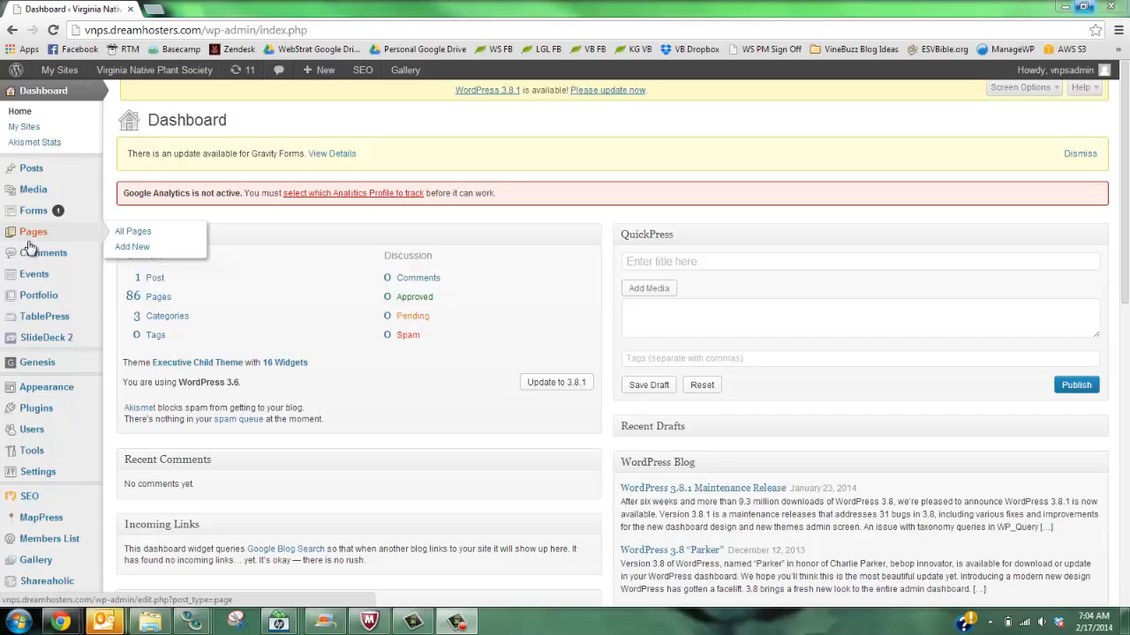
# Step: Open the list of all pages and look through its entries
pyautogui.click(122, 238)
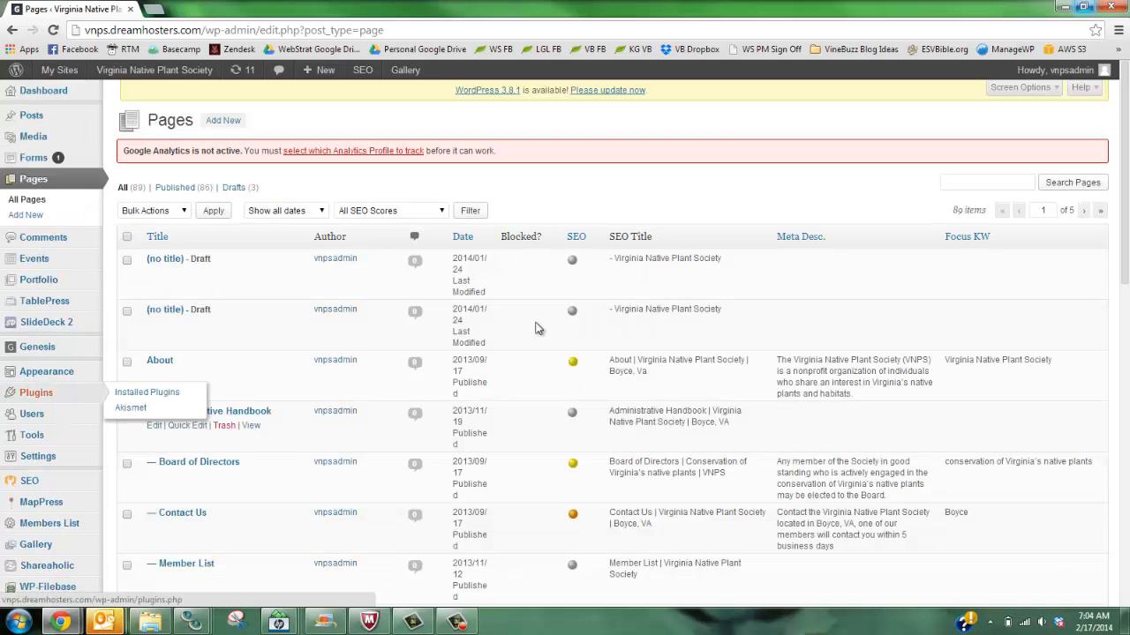
pyautogui.scroll(-1, 760, 429)
pyautogui.scroll(-1, 760, 429)
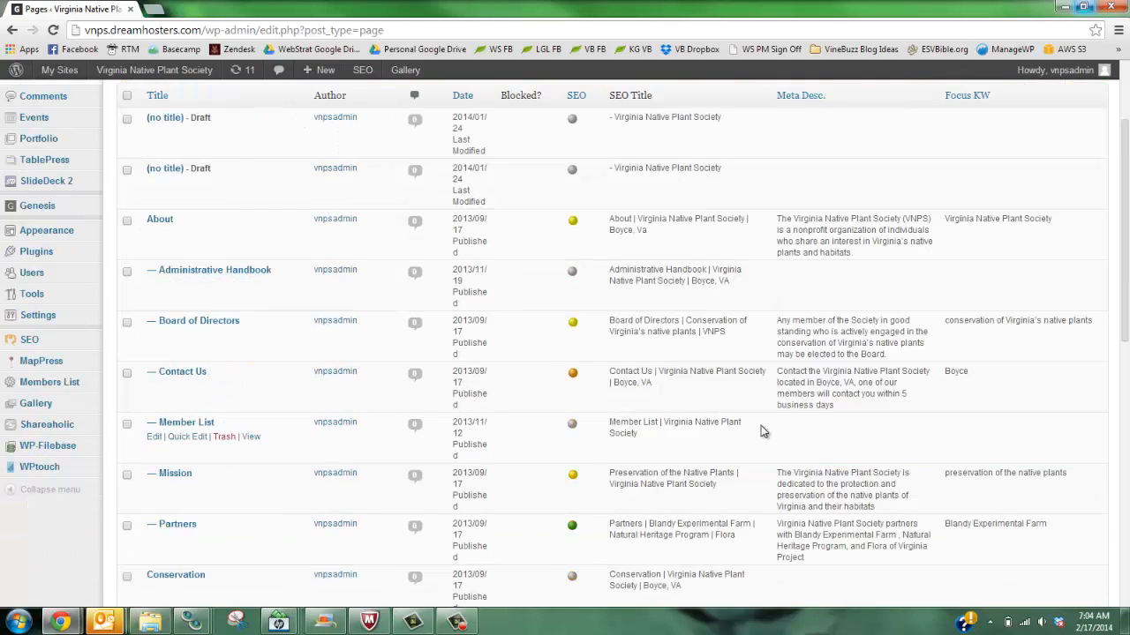
pyautogui.scroll(2, 761, 427)
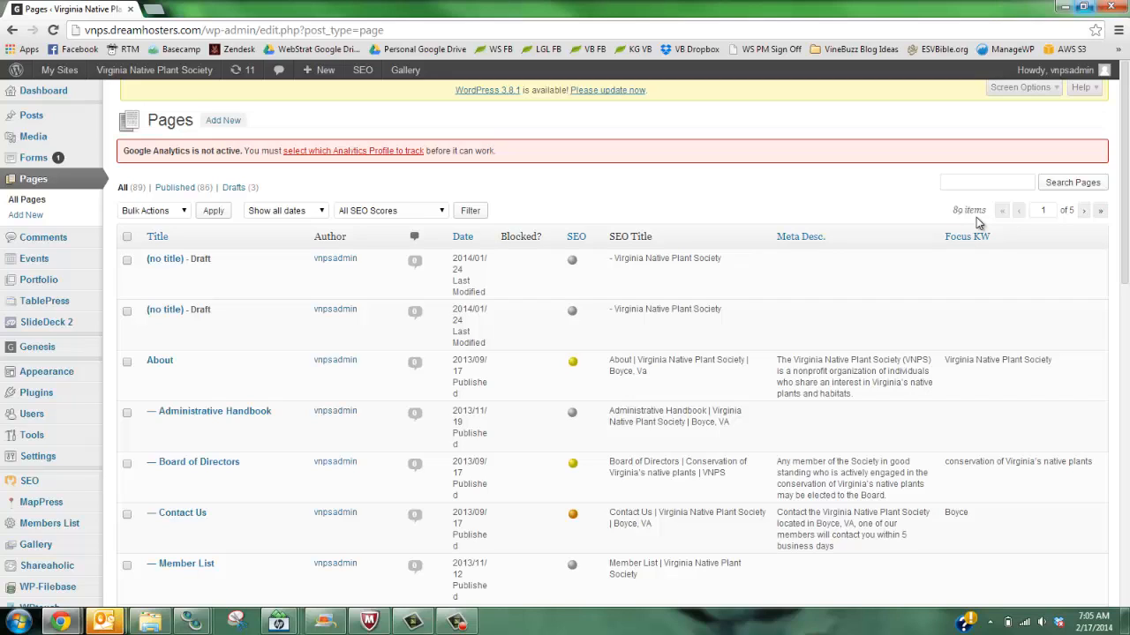
# Step: Review the quick edit settings of the Contact Us page and cancel without changes
pyautogui.scroll(-1, 942, 298)
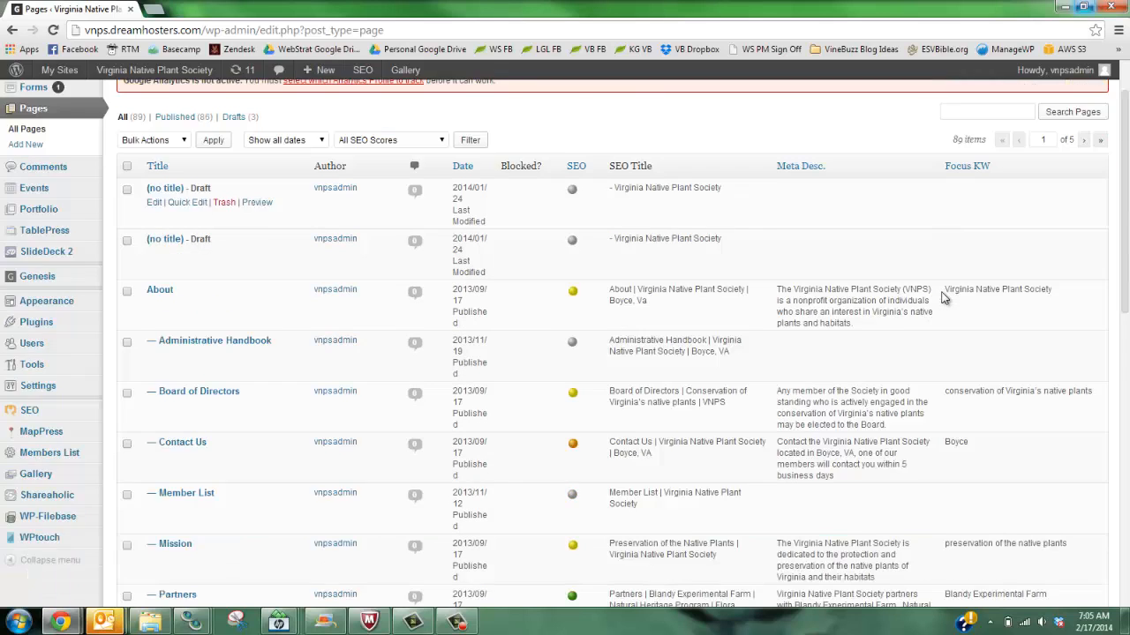
pyautogui.scroll(-3, 942, 298)
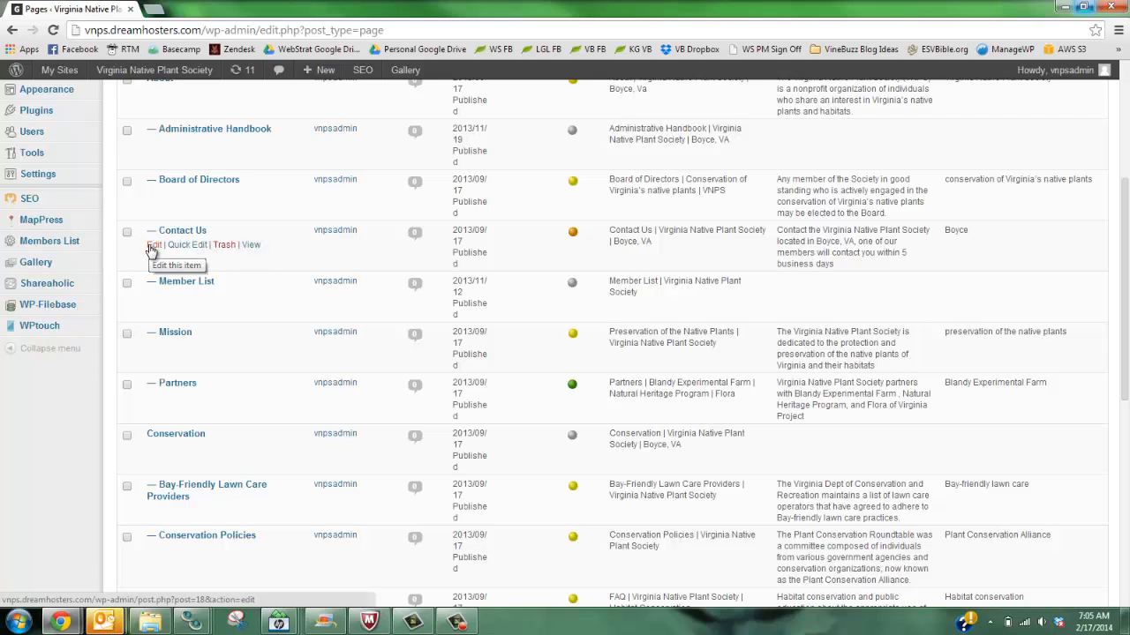
pyautogui.click(185, 246)
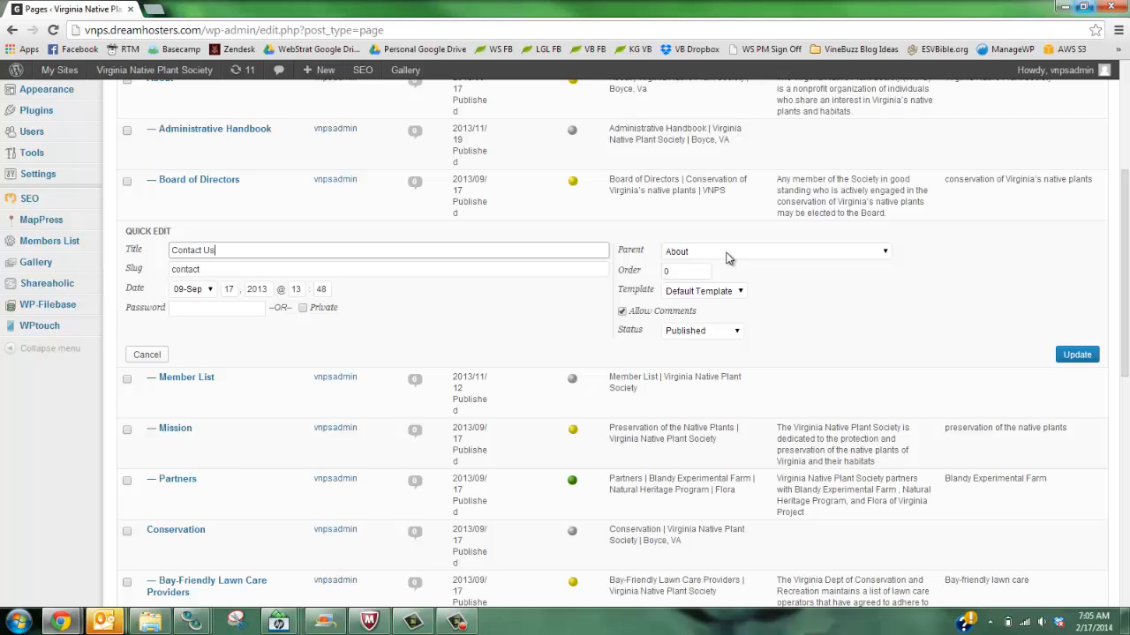
pyautogui.click(150, 355)
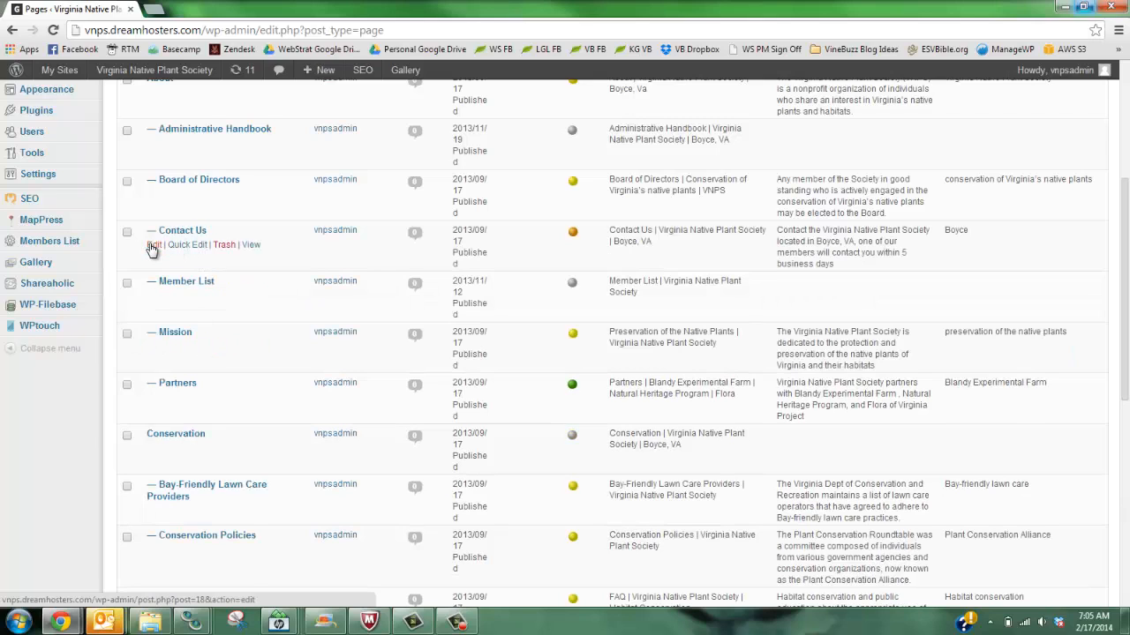
# Step: Open the Contact Us page in the full editor and highlight its gravityform shortcode
pyautogui.click(151, 247)
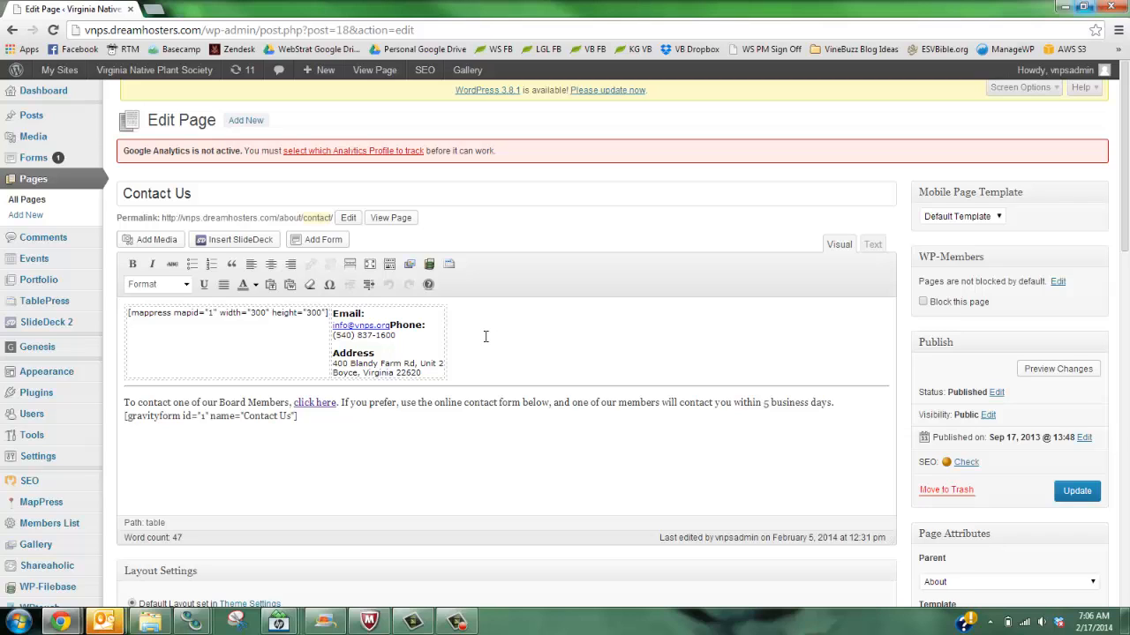
pyautogui.click(397, 336)
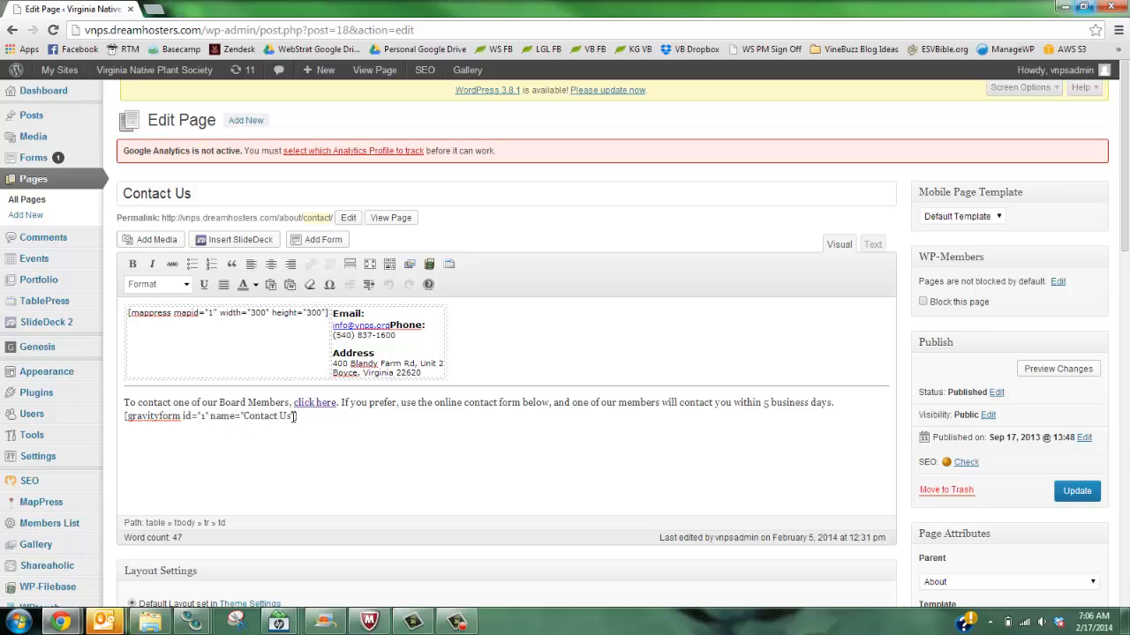
pyautogui.moveTo(295, 416); pyautogui.dragTo(124, 418)
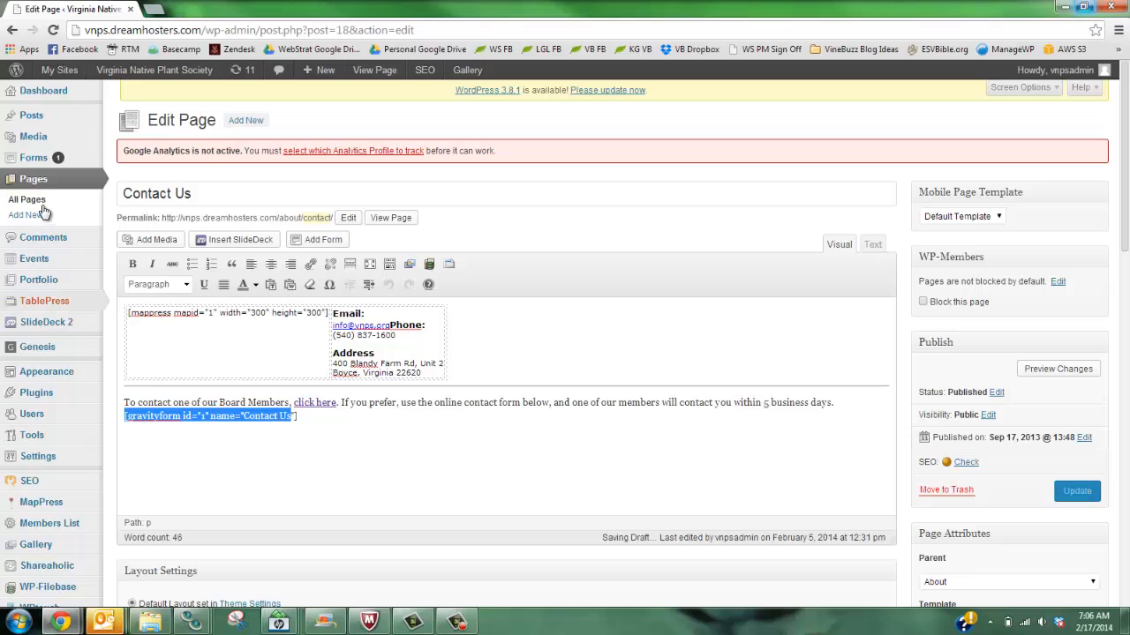
pyautogui.moveTo(33, 160)
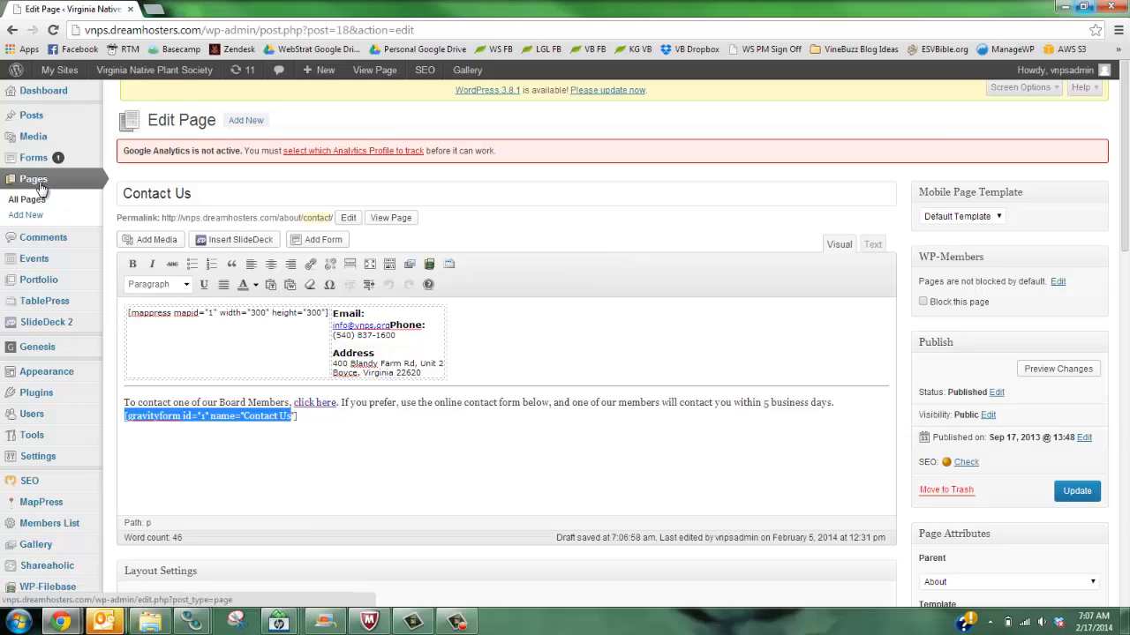
# Step: Return to the list of all pages and open the Mission page for editing
pyautogui.click(33, 199)
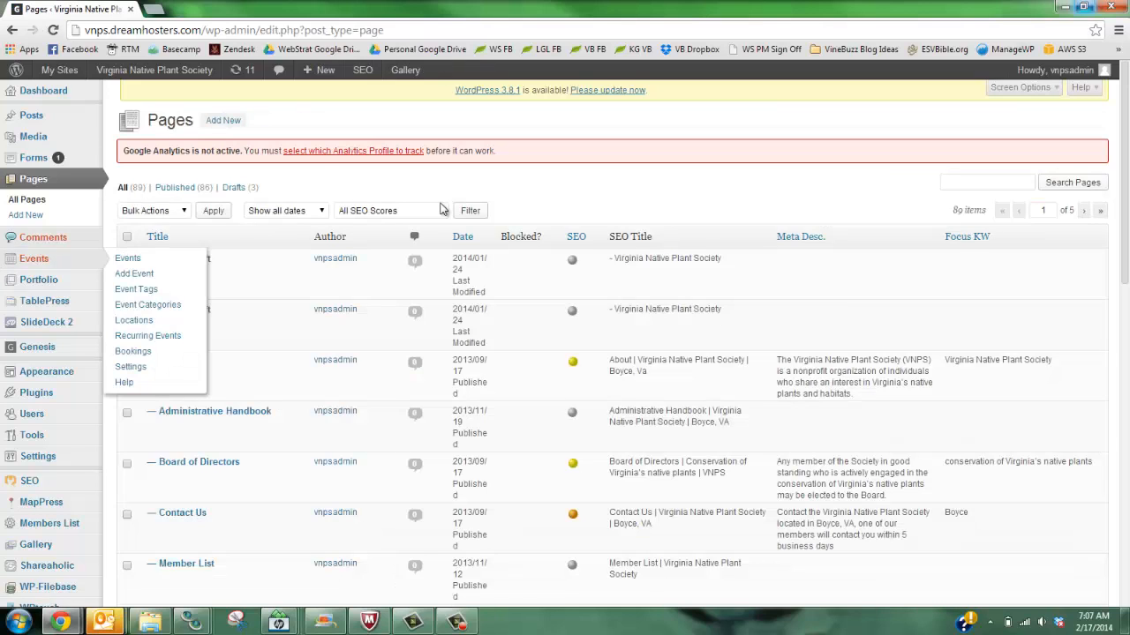
pyautogui.scroll(-3, 538, 522)
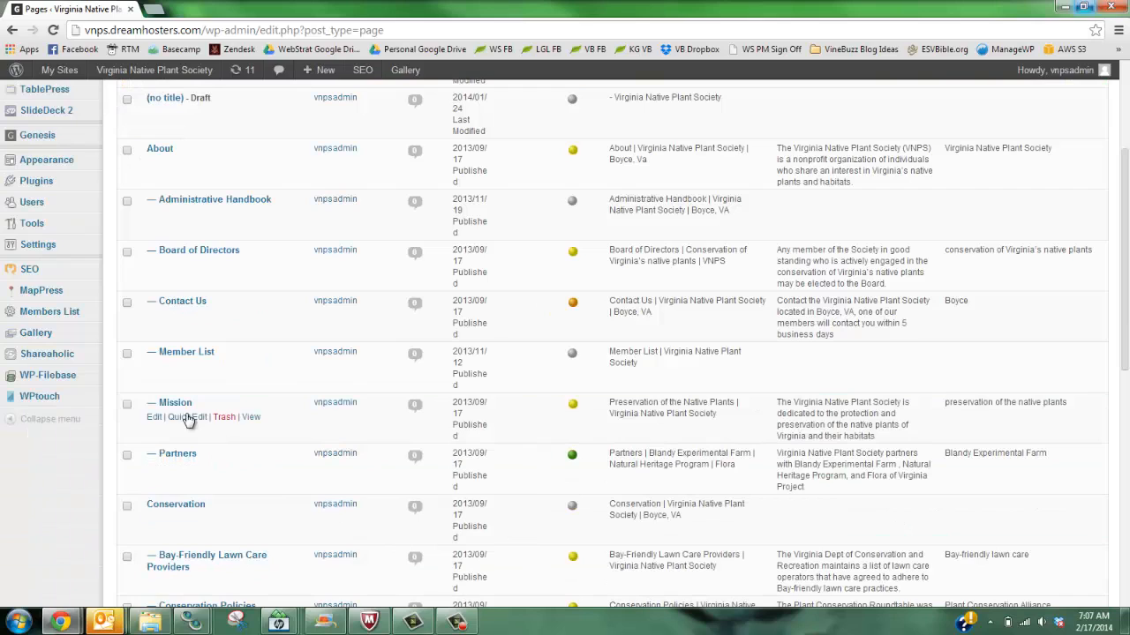
pyautogui.click(155, 417)
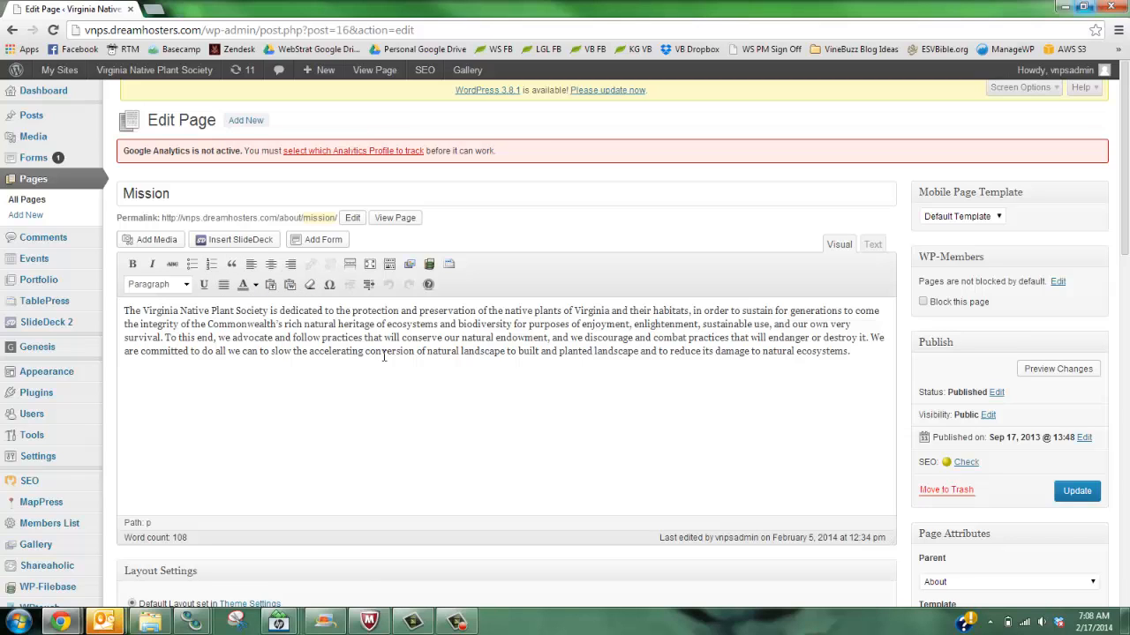
# Step: Hide and restore the editor's second row of formatting tools, and examine the gallery, WP-Filebase and TablePress insertion options
pyautogui.click(389, 264)
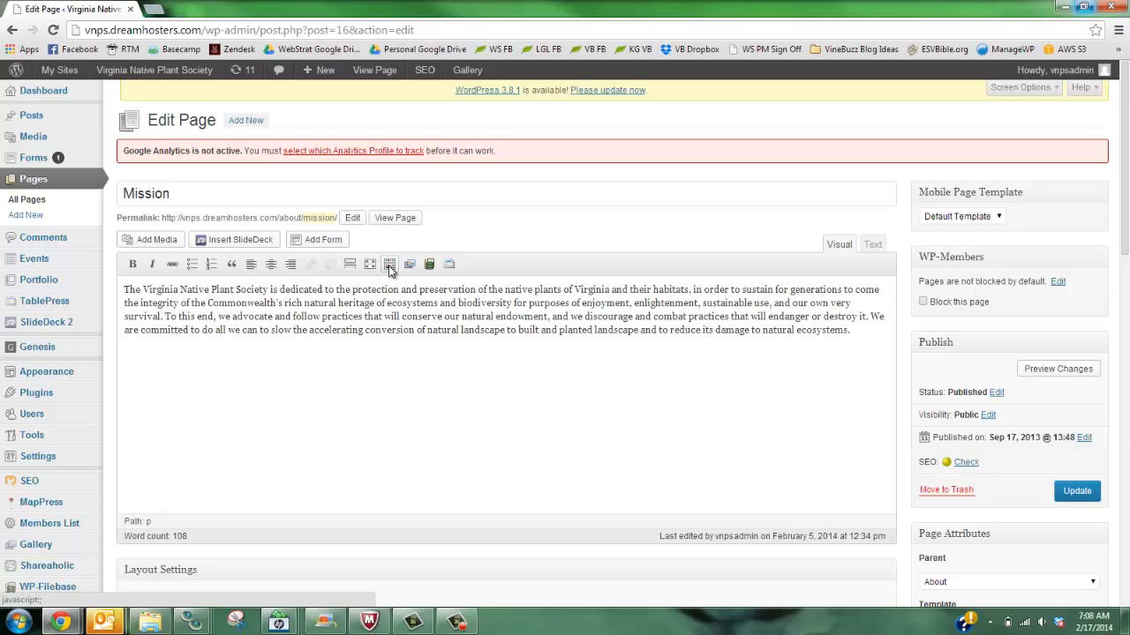
pyautogui.click(389, 264)
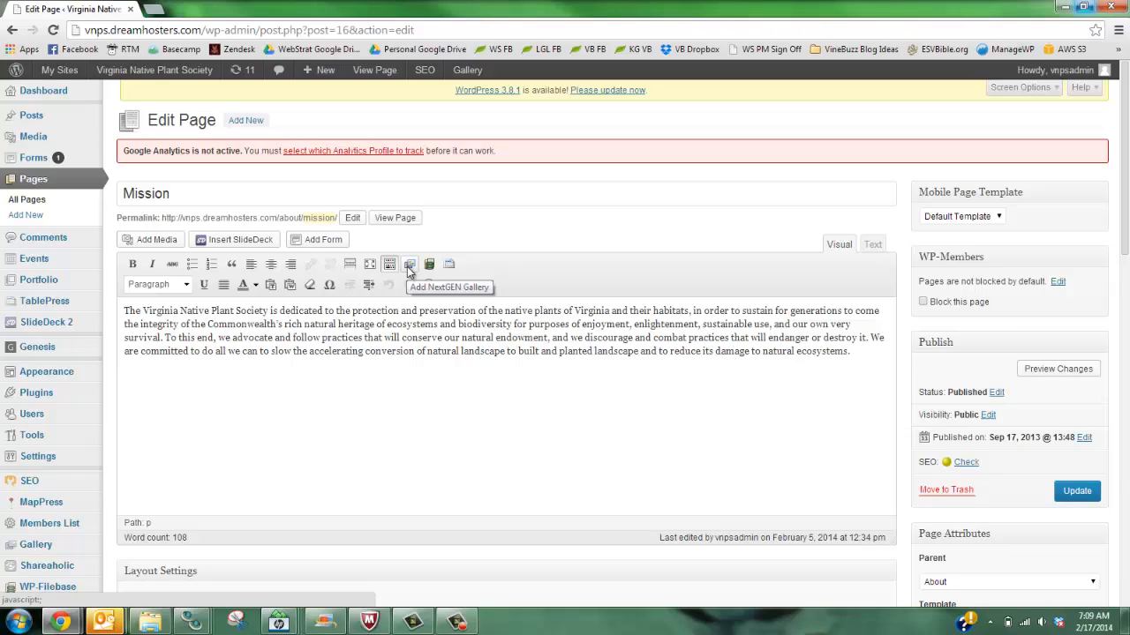
pyautogui.moveTo(53, 554)
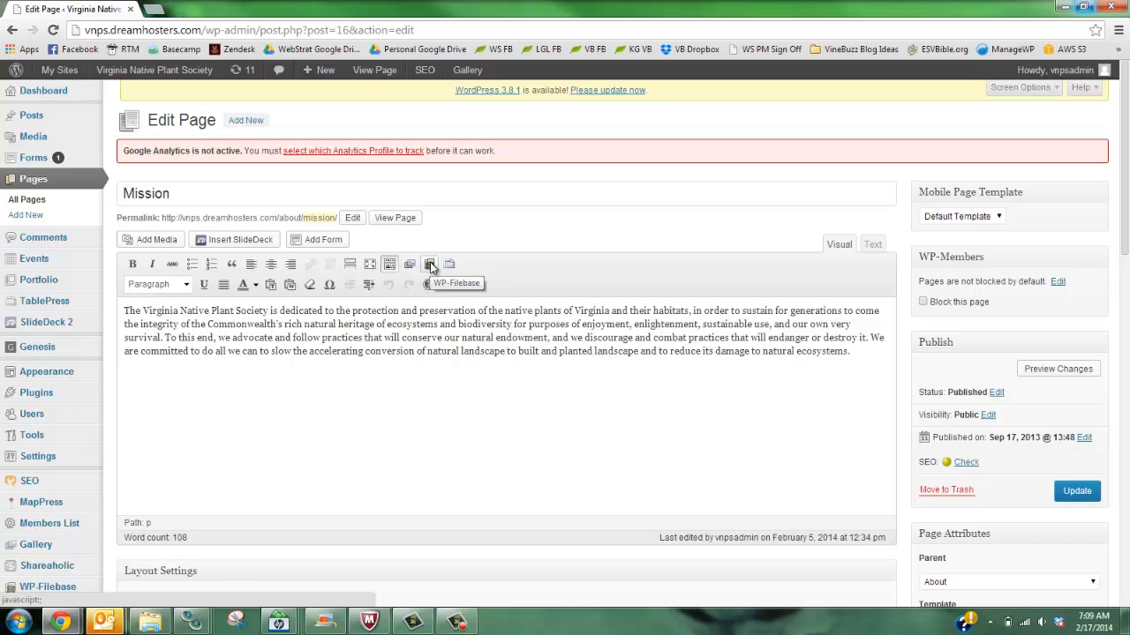
pyautogui.moveTo(75, 590)
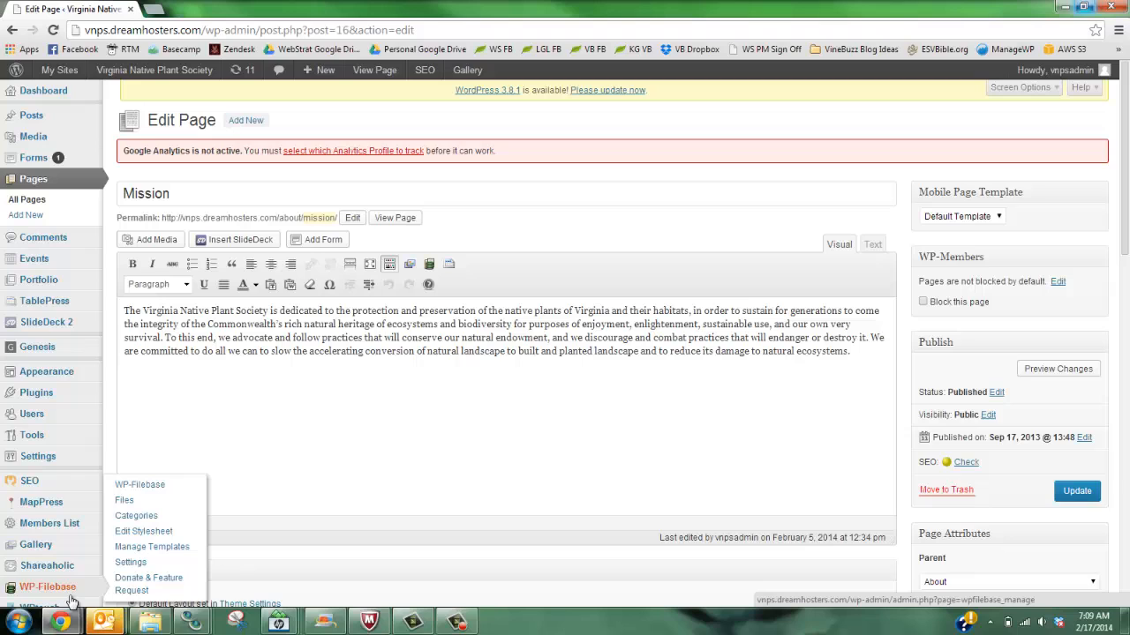
pyautogui.moveTo(91, 609)
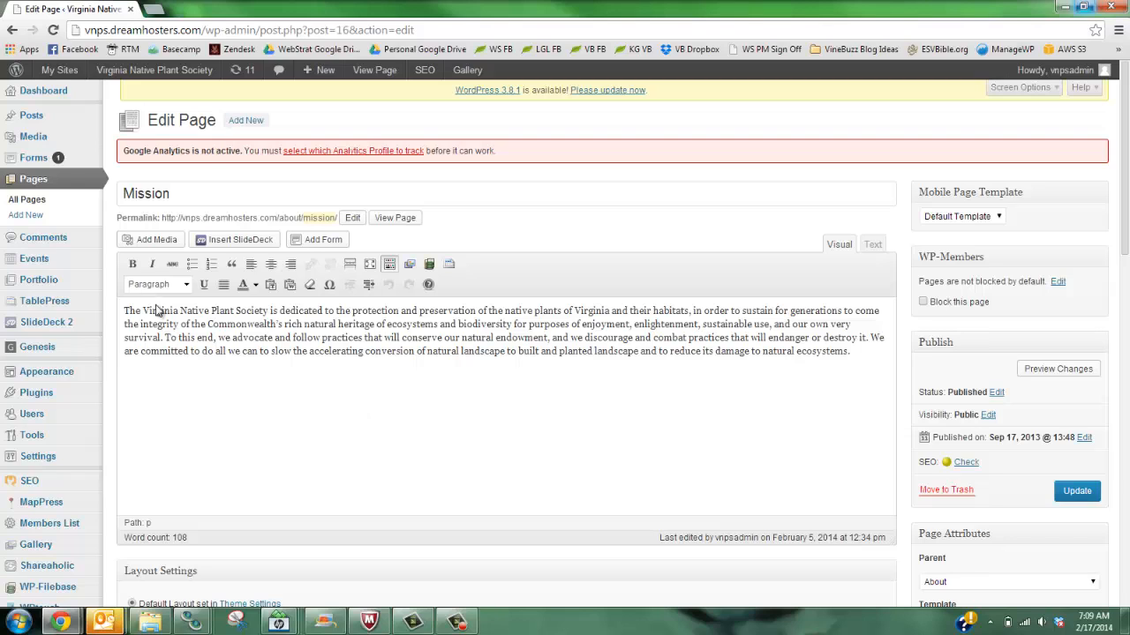
pyautogui.moveTo(32, 141)
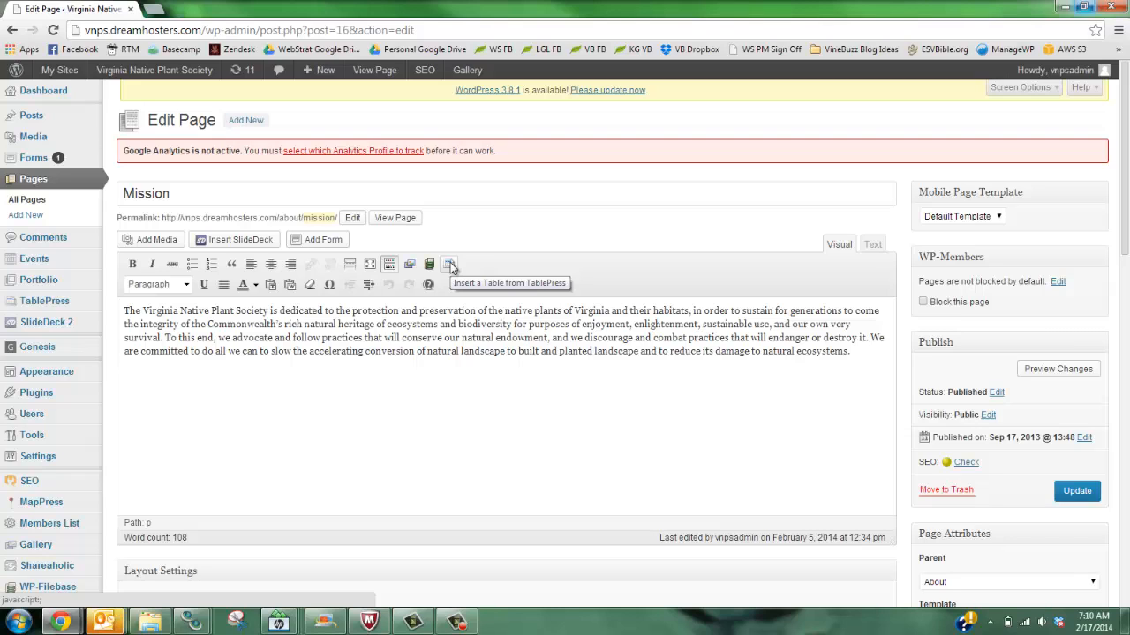
pyautogui.moveTo(73, 313)
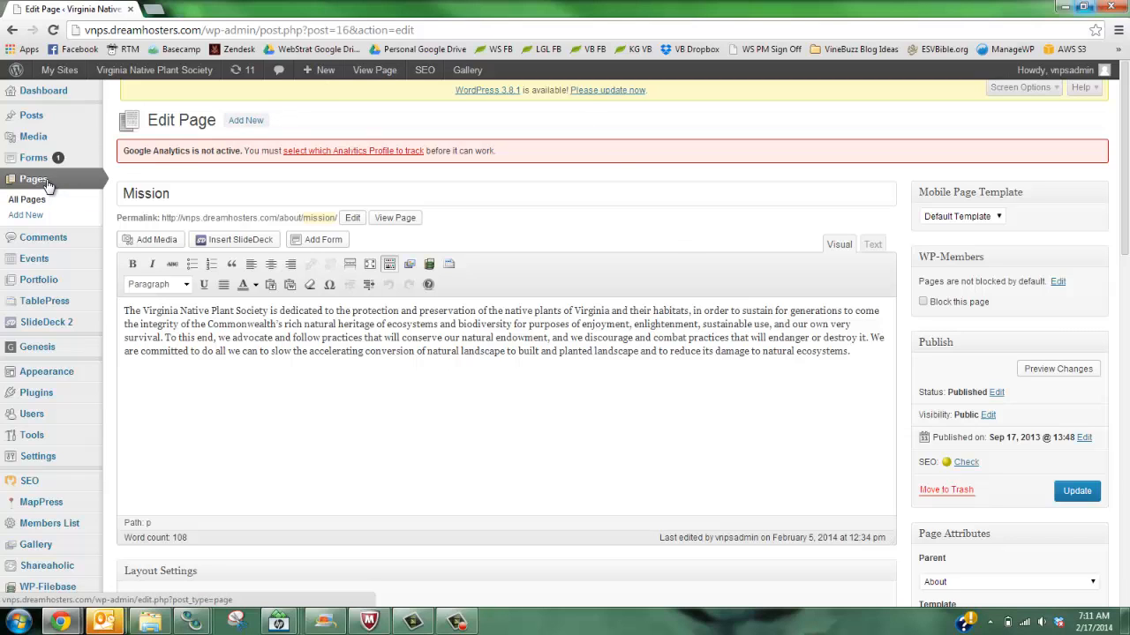
# Step: Create a new page titled "Training Page 1"
pyautogui.click(247, 123)
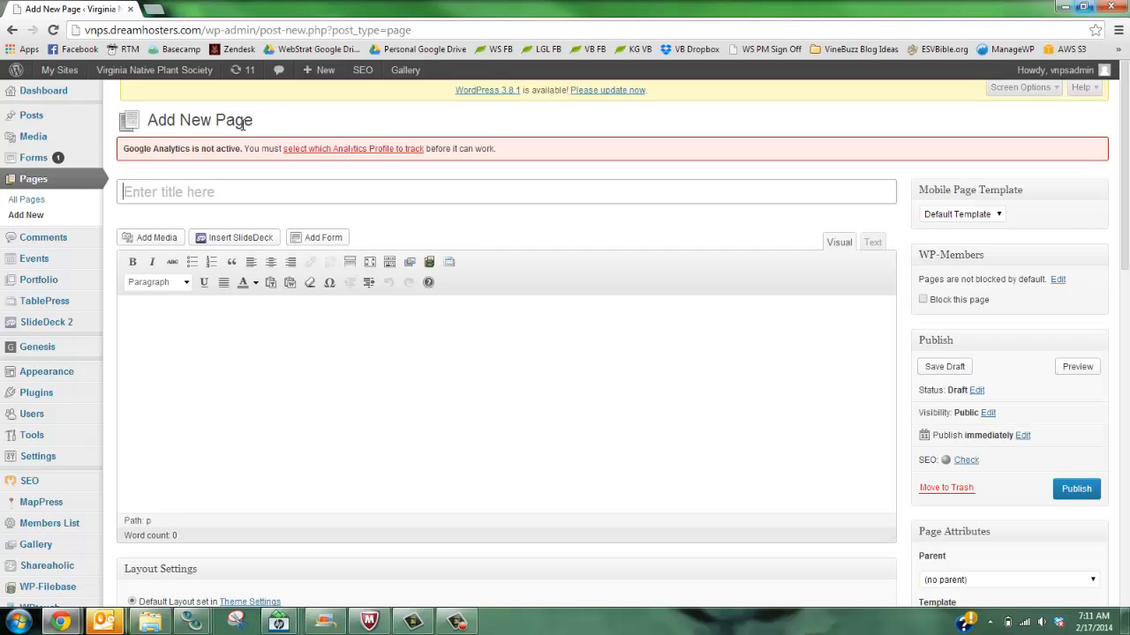
pyautogui.write('TrAININ')
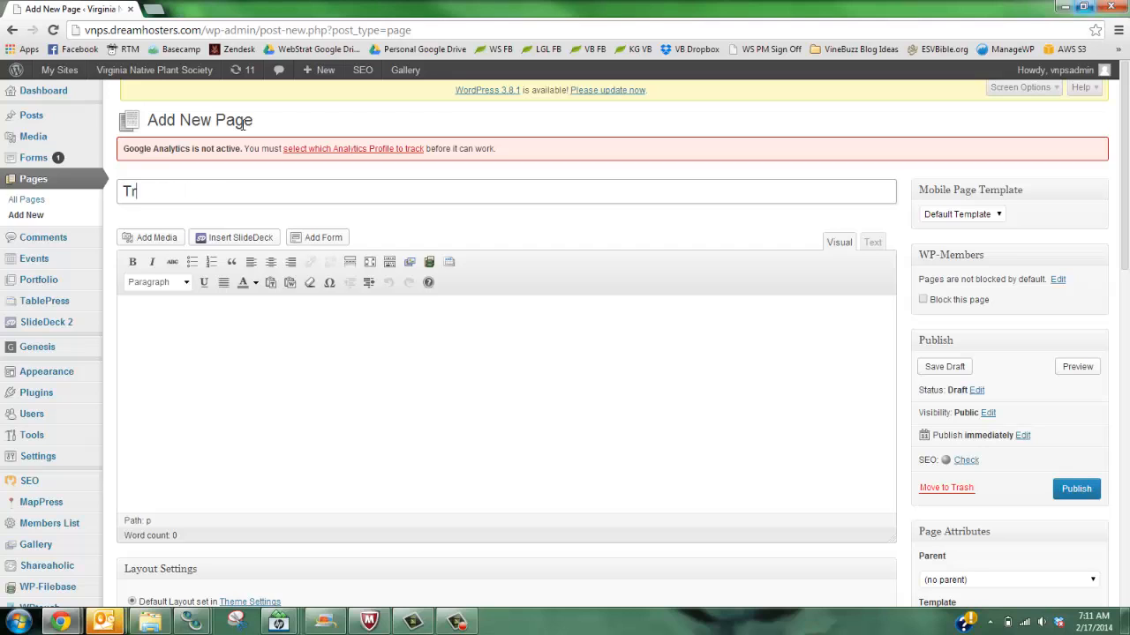
pyautogui.press('BackSpace')
pyautogui.press('BackSpace')
pyautogui.press('BackSpace')
pyautogui.press('BackSpace')
pyautogui.press('BackSpace')
pyautogui.write('aining Page 1')
# Step: Enter five separate lines in the page body, reading "Heading 1" through "Heading 5"
pyautogui.click(215, 328)
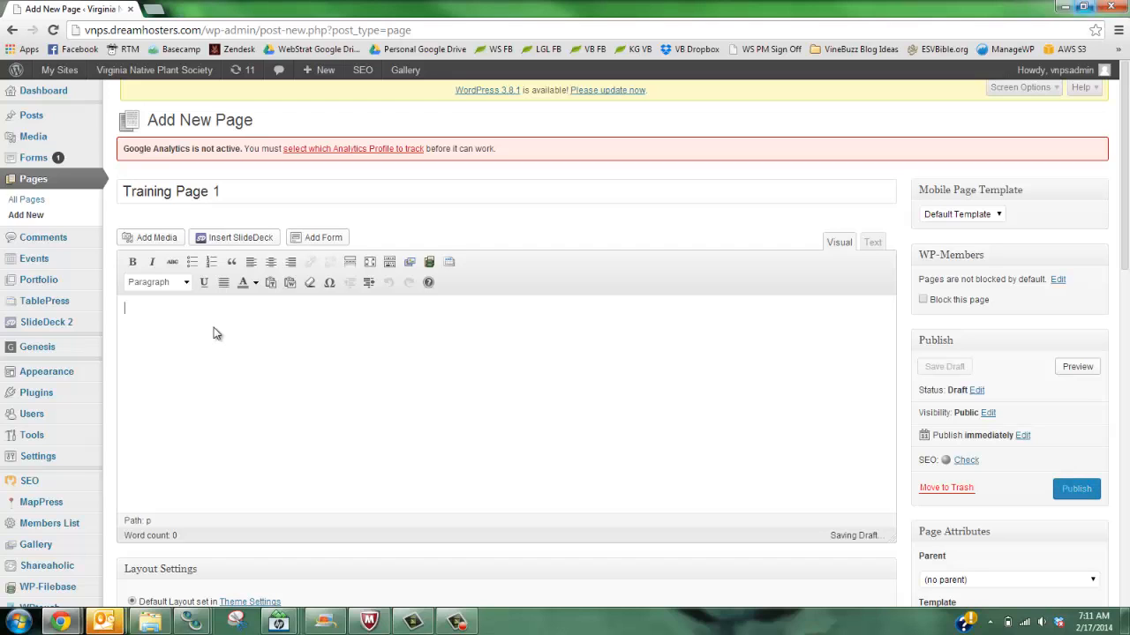
pyautogui.write('Heading')
pyautogui.press('BackSpace')
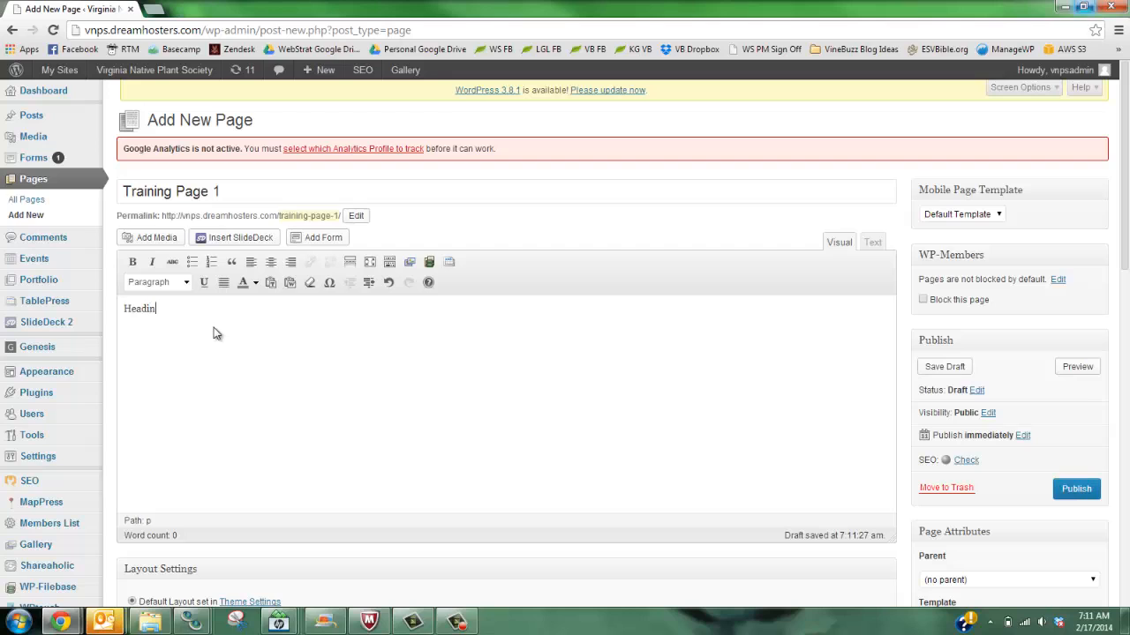
pyautogui.write('g 1')
pyautogui.press('Return')
pyautogui.write('Heading 2')
pyautogui.press('Return')
pyautogui.write('Hea')
pyautogui.press('BackSpace')
pyautogui.press('BackSpace')
pyautogui.press('BackSpace')
pyautogui.write('Heading 3')
pyautogui.press('Return')
pyautogui.write('Heading 4')
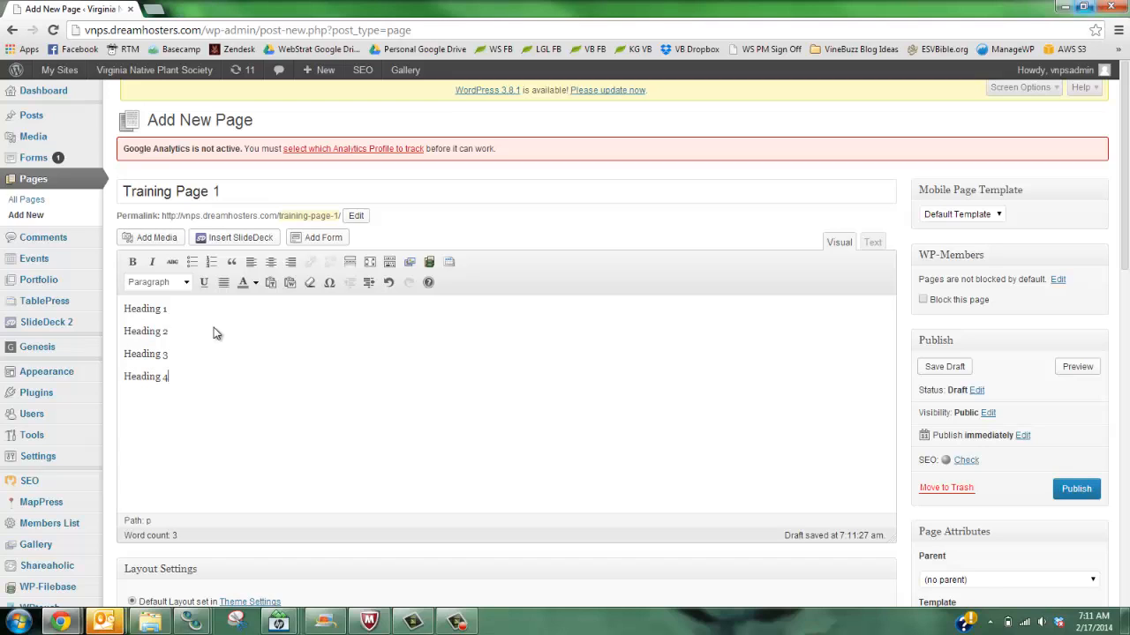
pyautogui.press('Return')
pyautogui.write('Heading 5')
# Step: Format the first line of the body as Heading 1 and the second line as Heading 2
pyautogui.moveTo(194, 311); pyautogui.dragTo(103, 311)
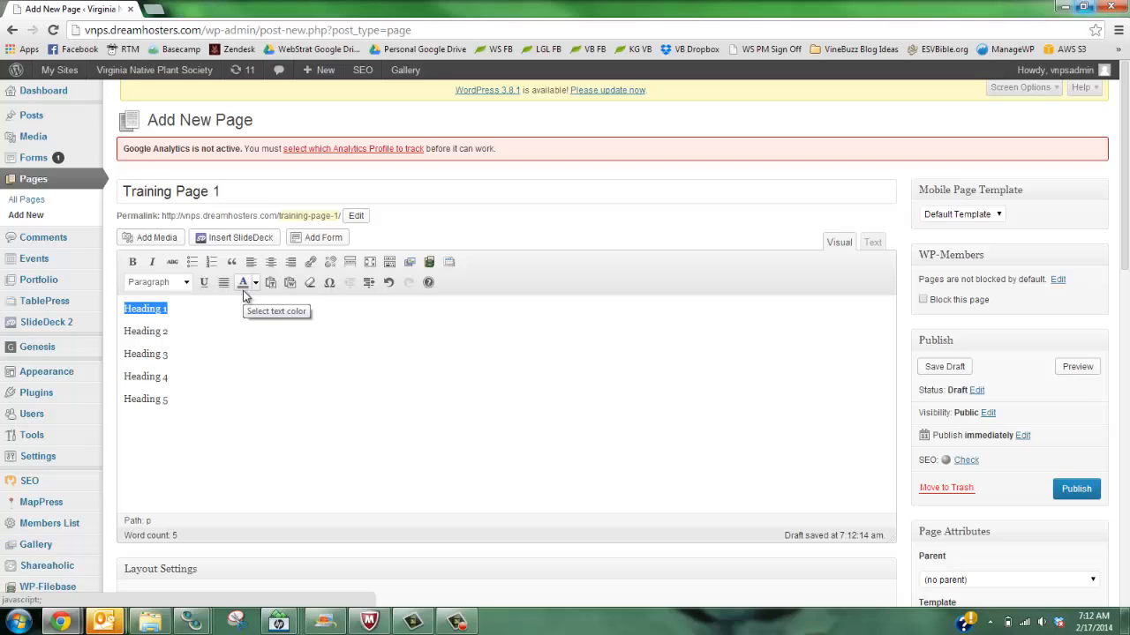
pyautogui.click(174, 282)
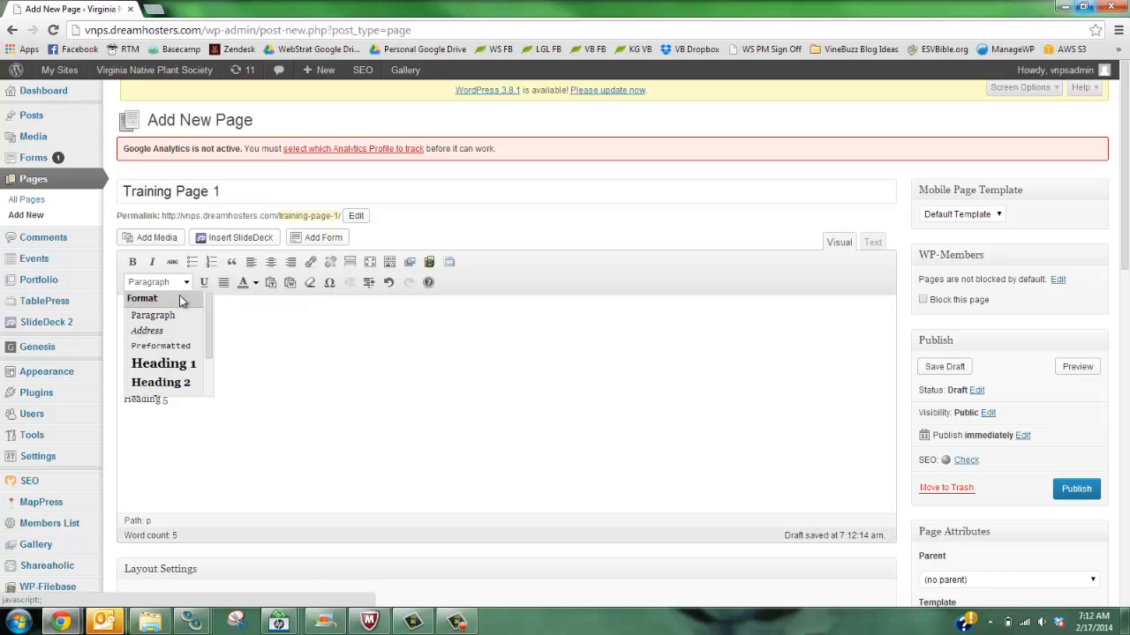
pyautogui.click(173, 365)
pyautogui.moveTo(120, 336); pyautogui.dragTo(170, 335)
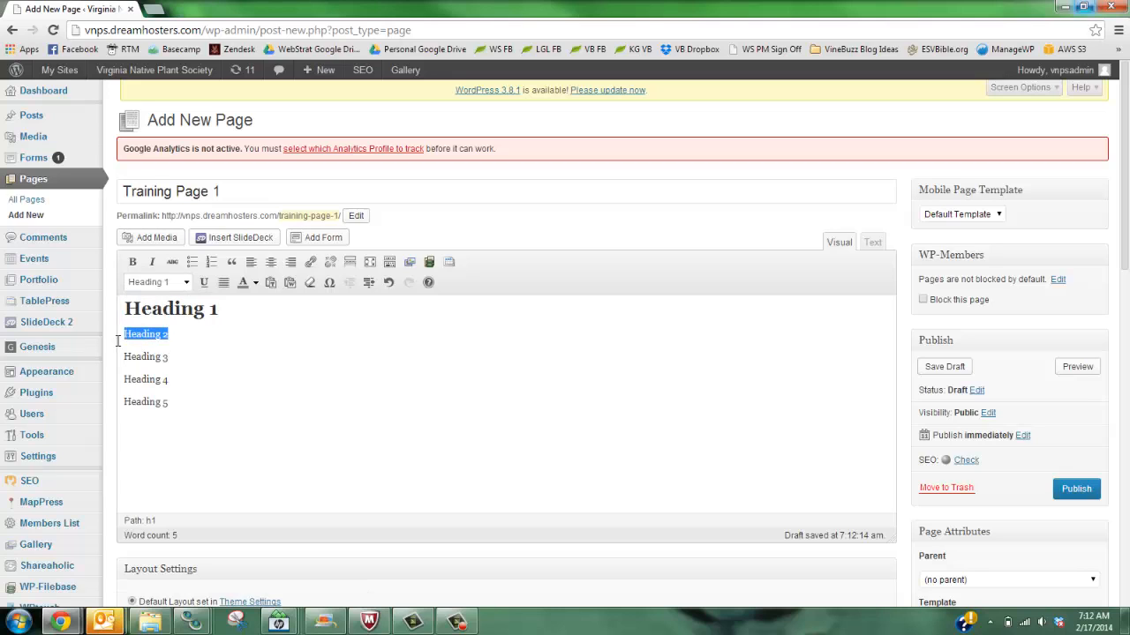
pyautogui.click(185, 282)
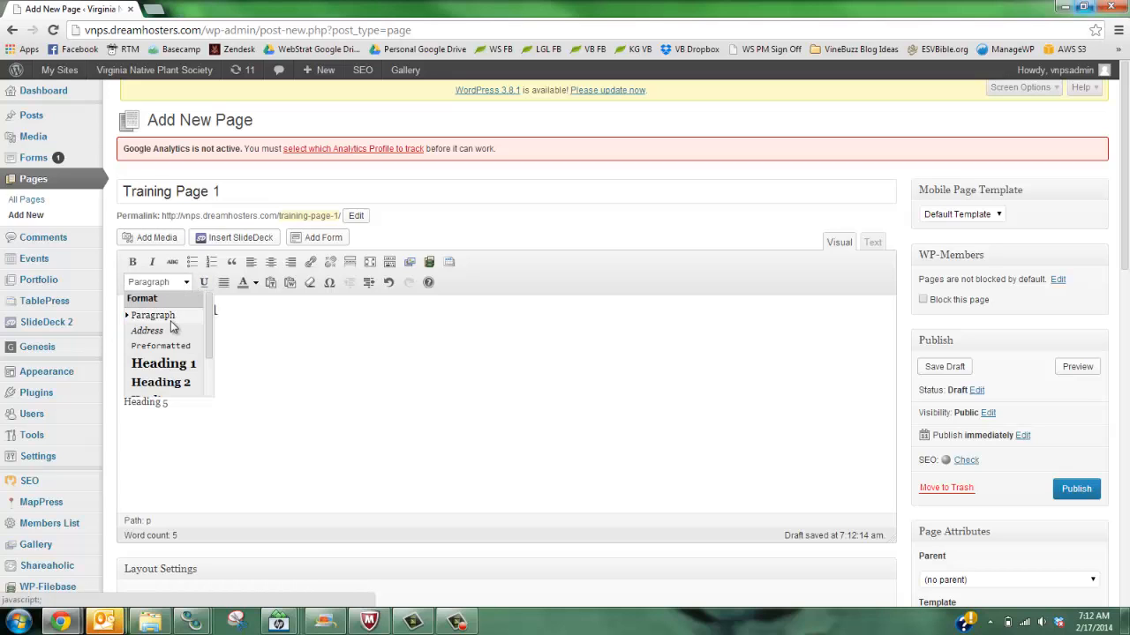
pyautogui.click(162, 386)
# Step: Apply the Heading 3 format to the third line of the page body
pyautogui.moveTo(187, 359); pyautogui.dragTo(99, 359)
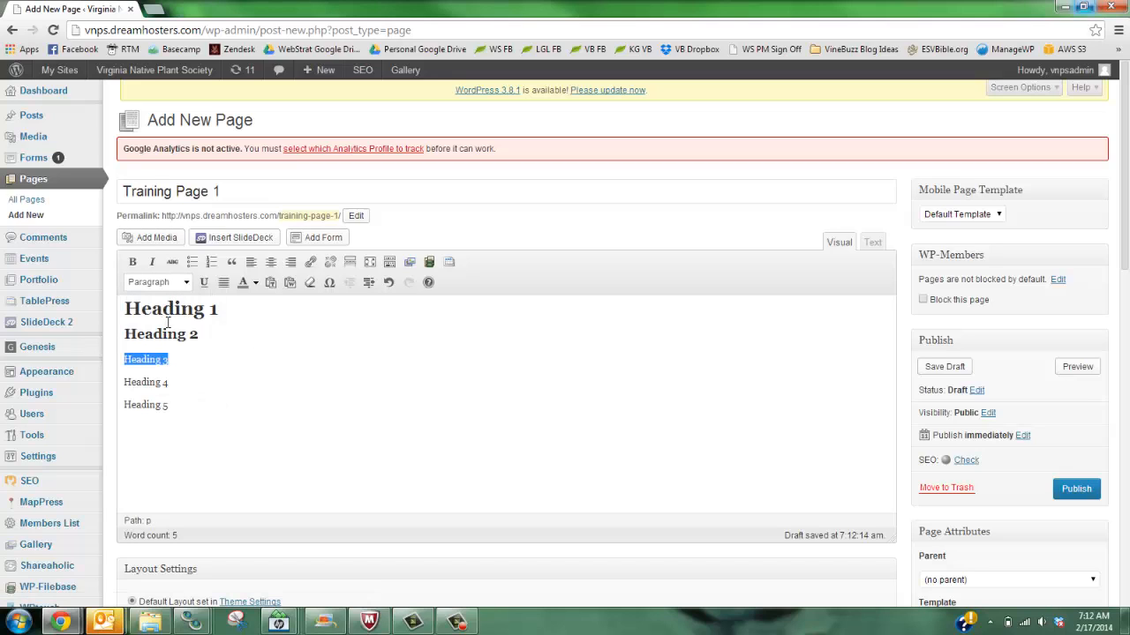
pyautogui.click(186, 284)
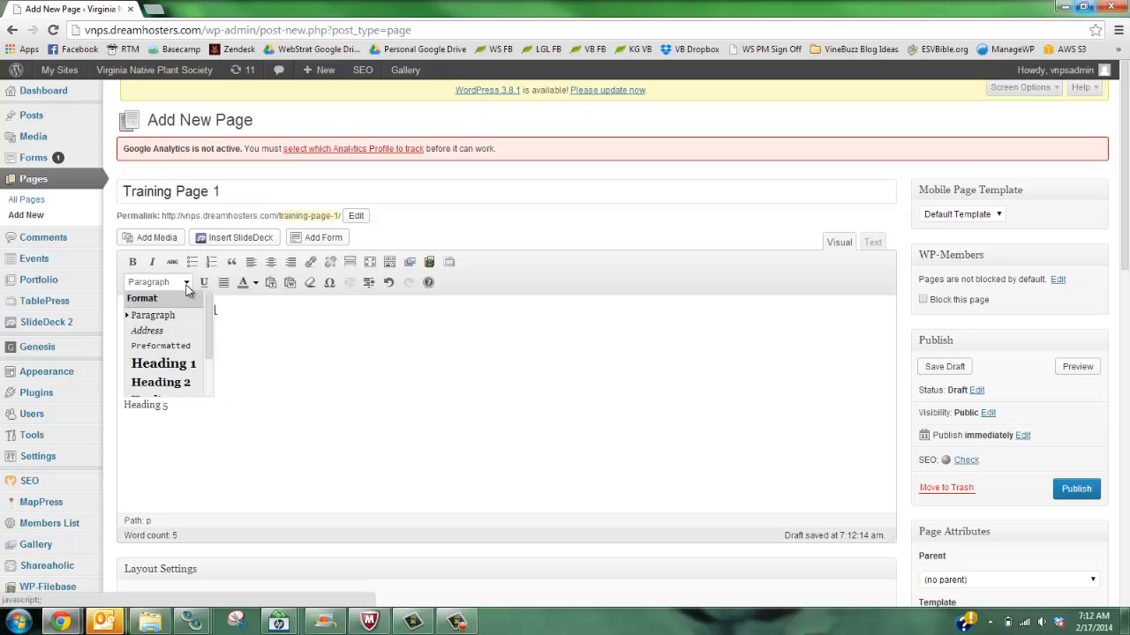
pyautogui.scroll(-2, 182, 327)
pyautogui.click(179, 327)
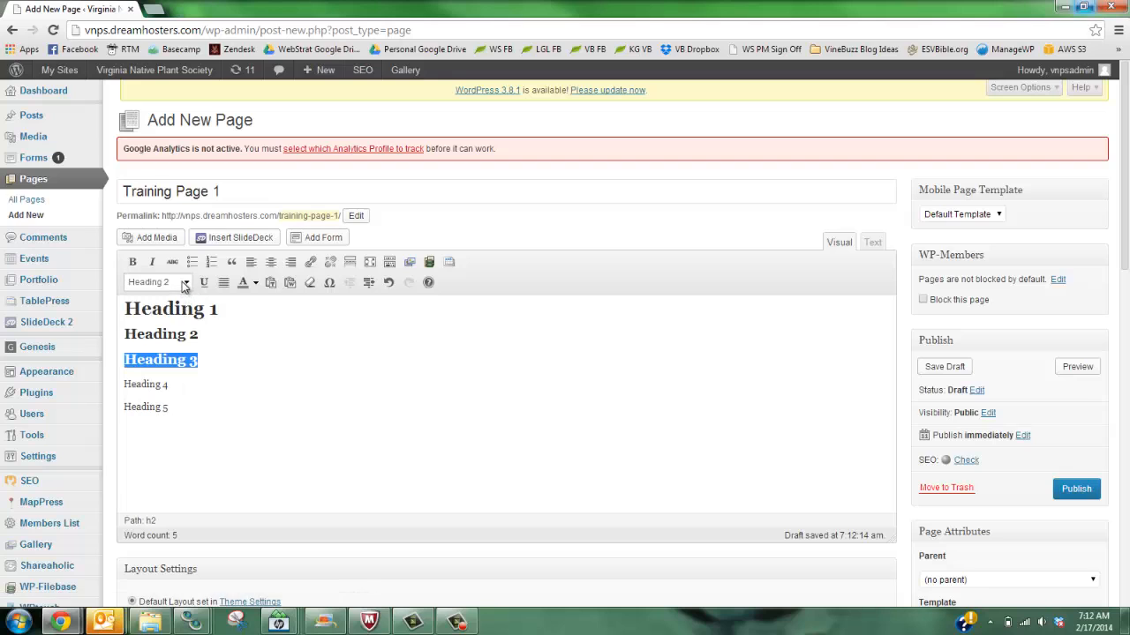
pyautogui.click(186, 284)
pyautogui.click(173, 345)
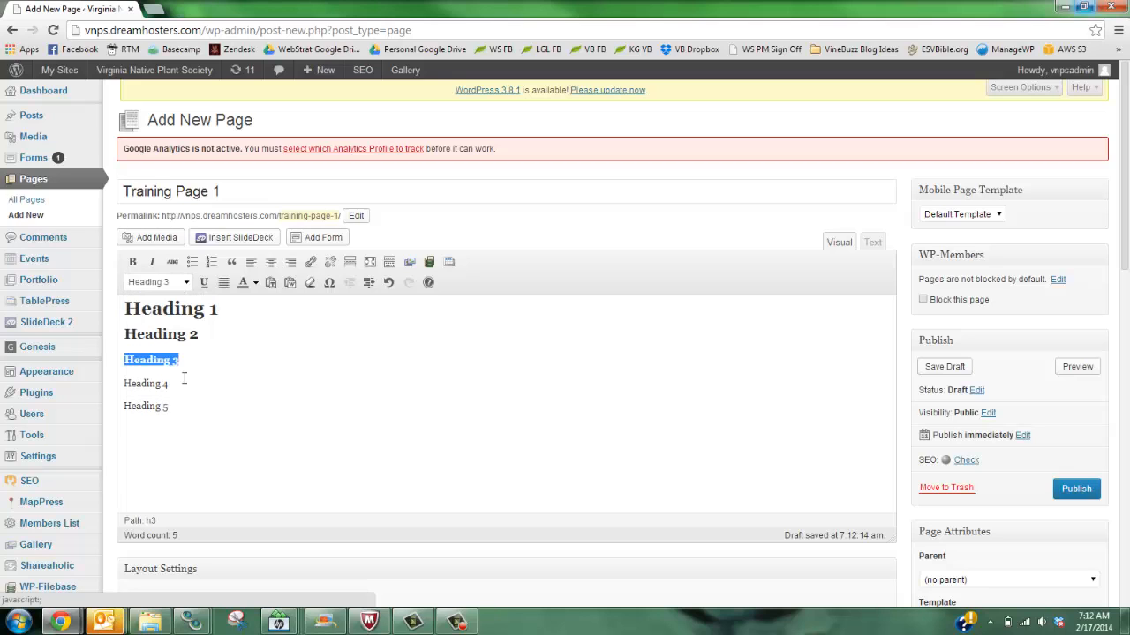
# Step: Format the fourth line of the page body as Heading 4 and the fifth line as Heading 5
pyautogui.doubleClick(137, 385)
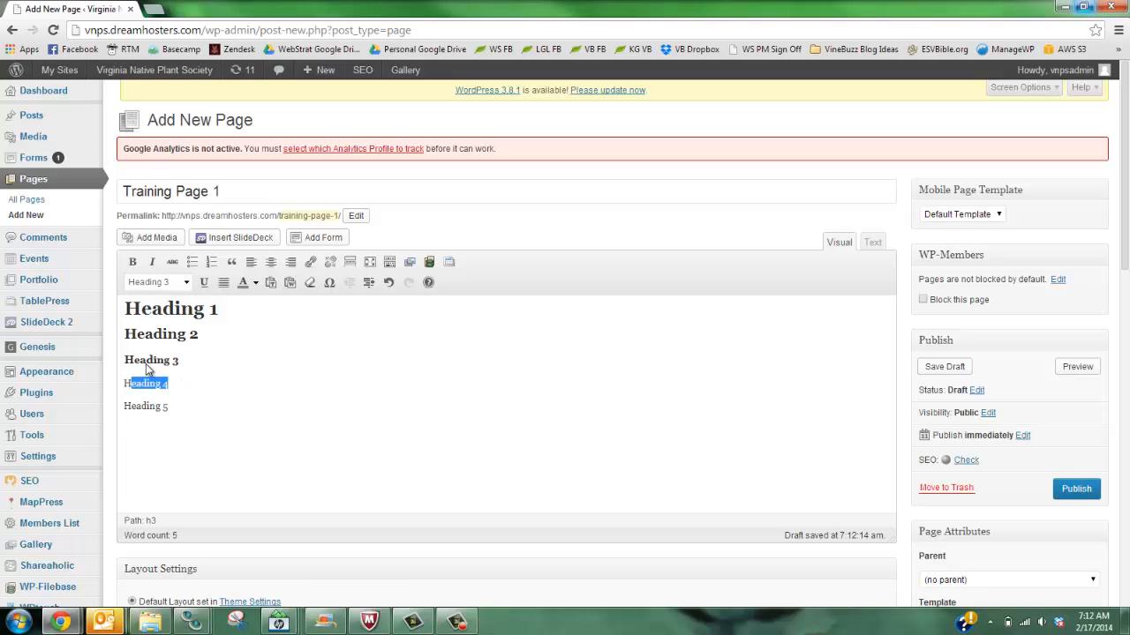
pyautogui.click(186, 283)
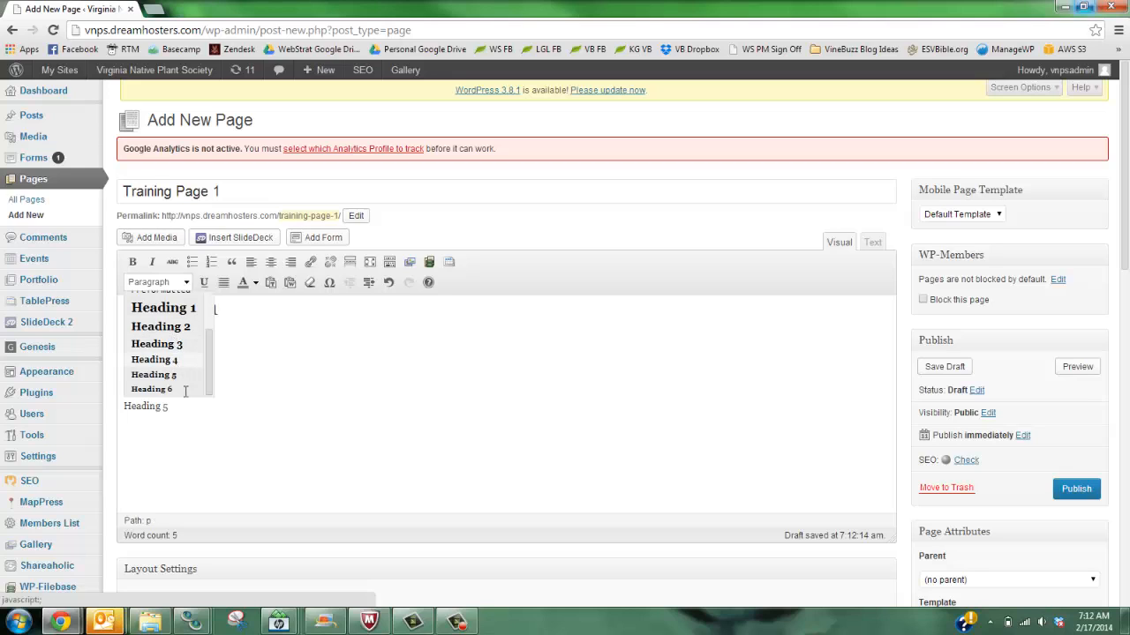
pyautogui.click(176, 362)
pyautogui.click(118, 415)
pyautogui.moveTo(118, 415); pyautogui.dragTo(169, 411)
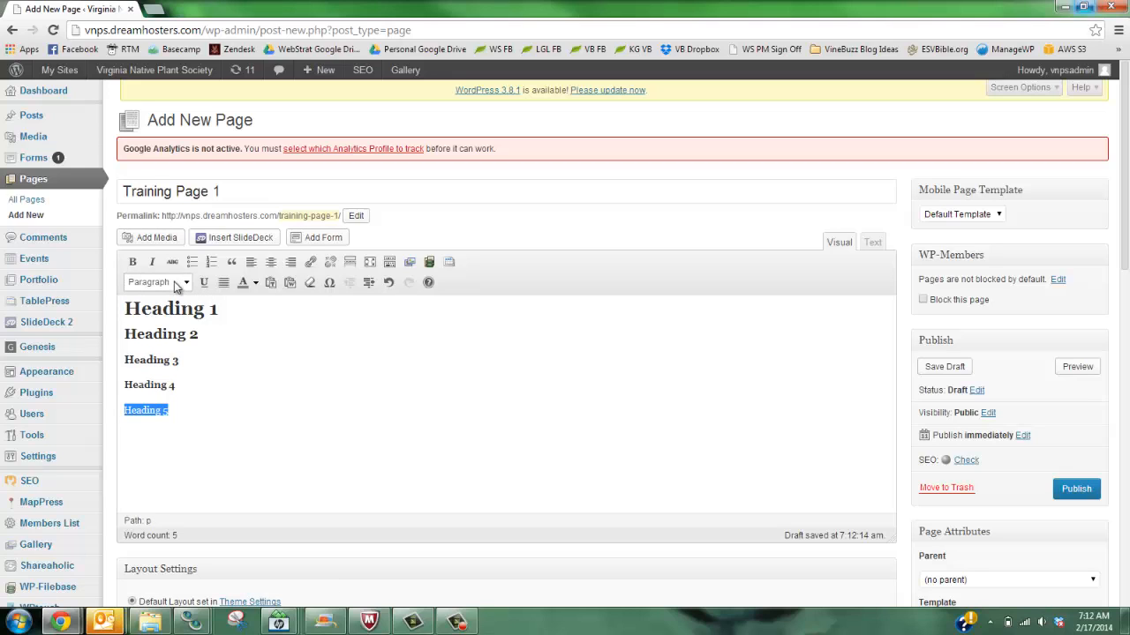
pyautogui.click(176, 282)
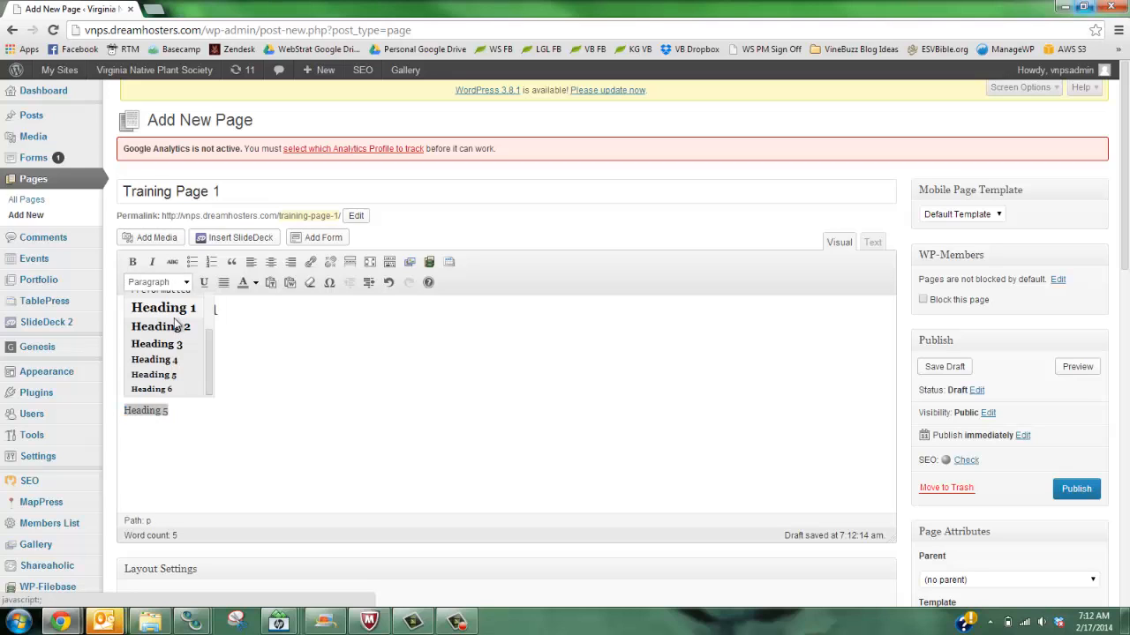
pyautogui.click(174, 378)
pyautogui.click(386, 378)
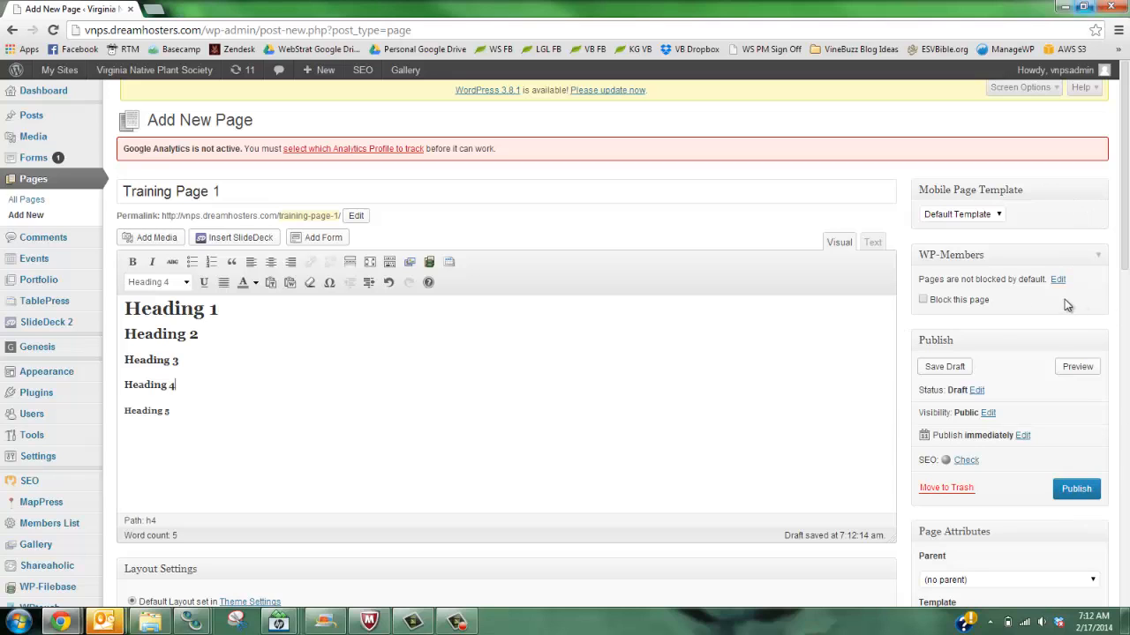
# Step: Preview the page to examine how the five heading formats look on the site, and return to the editor
pyautogui.click(1092, 369)
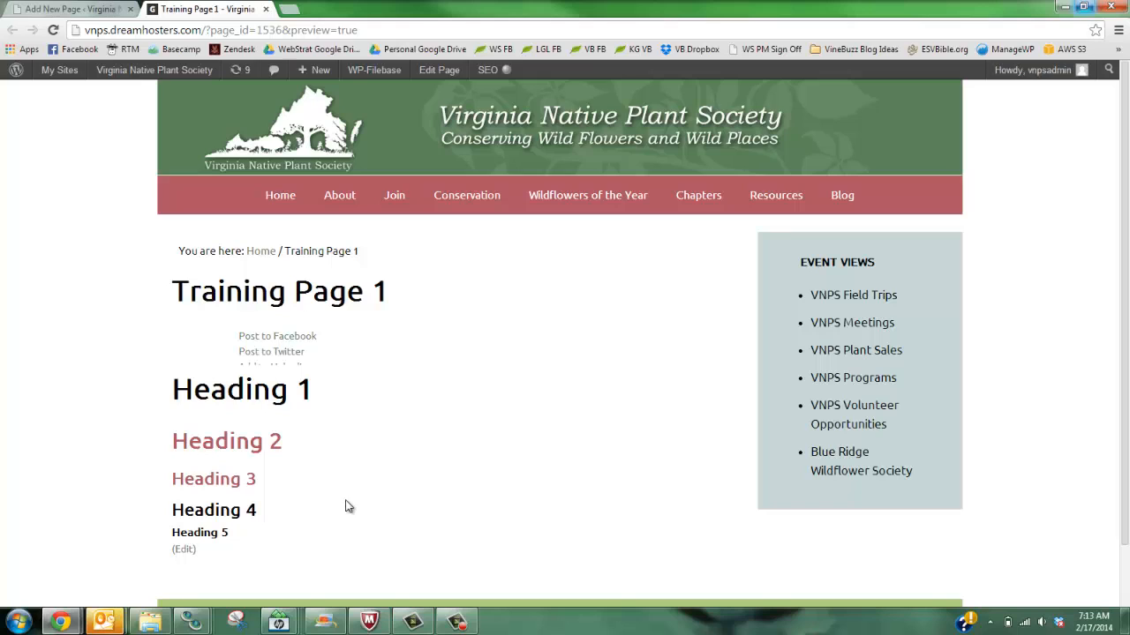
pyautogui.click(268, 10)
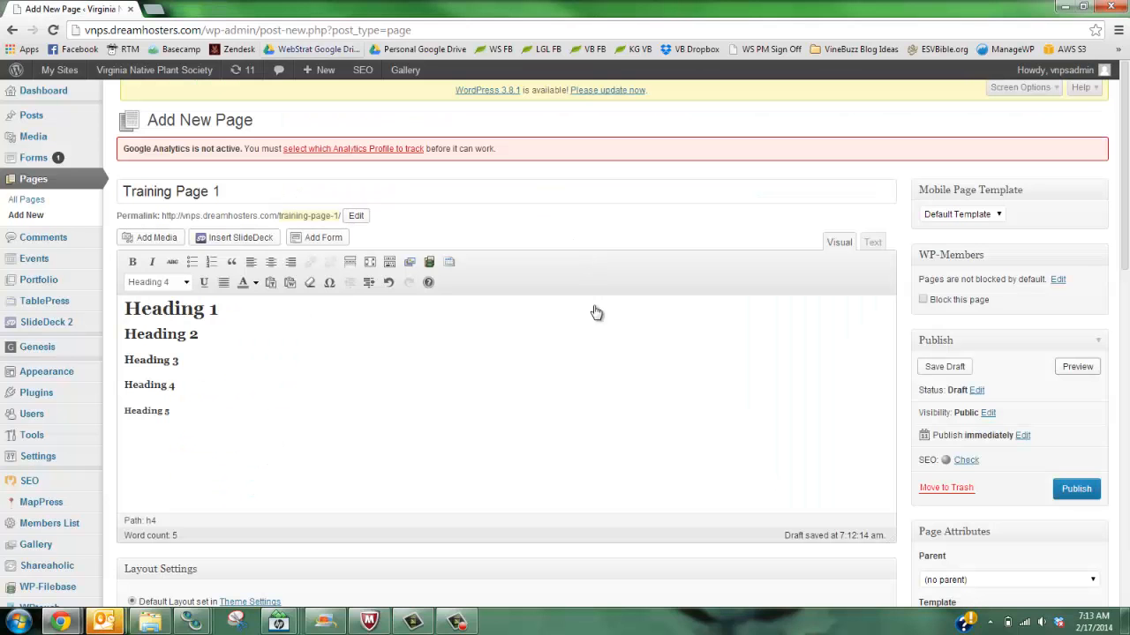
pyautogui.click(176, 283)
pyautogui.click(175, 283)
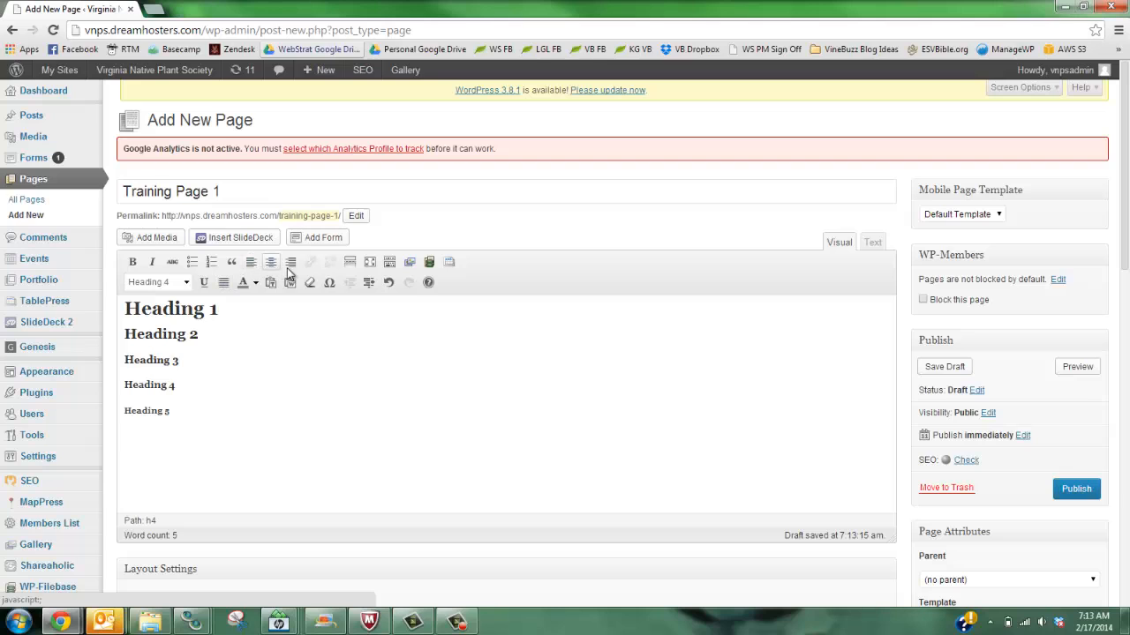
# Step: Try right and centre alignment on all five heading lines, and set them back to left alignment
pyautogui.moveTo(169, 411); pyautogui.dragTo(106, 298)
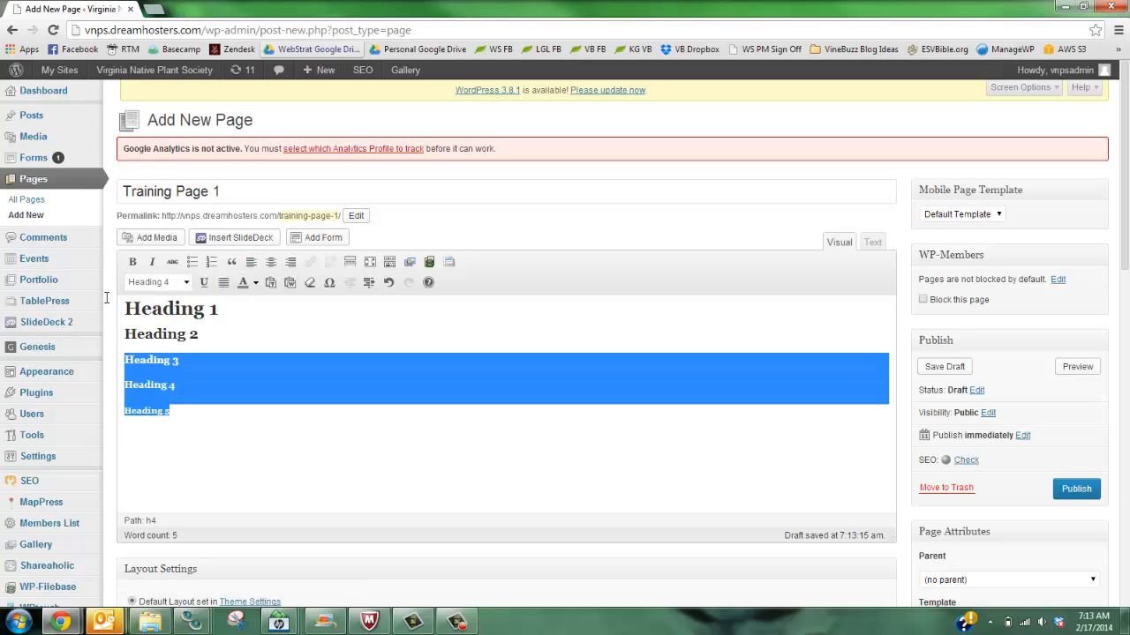
pyautogui.click(291, 262)
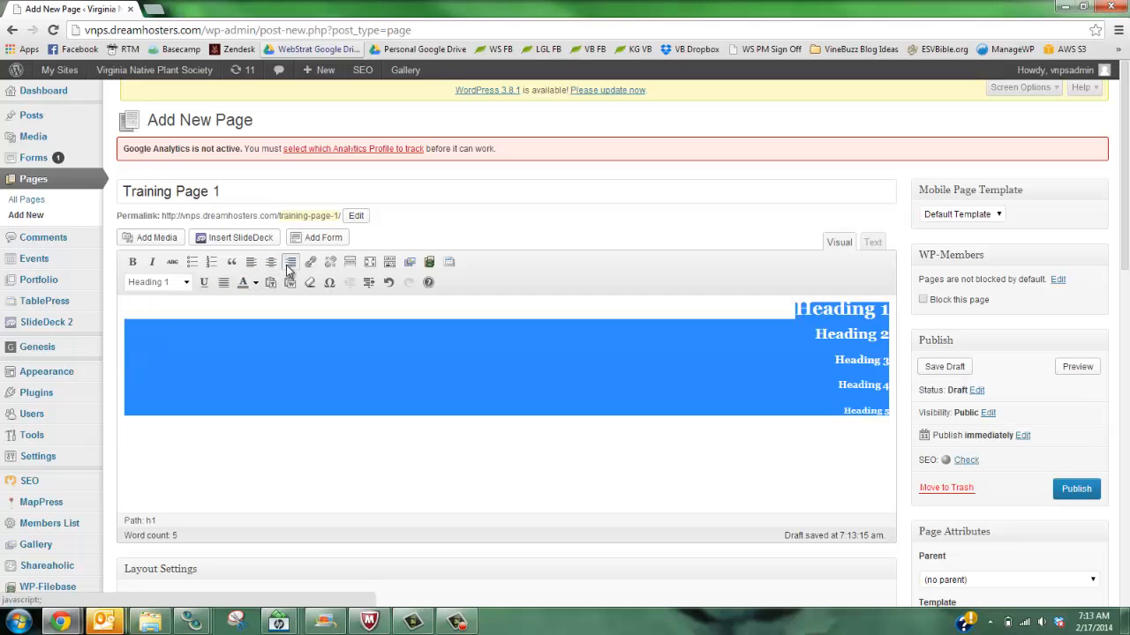
pyautogui.click(271, 262)
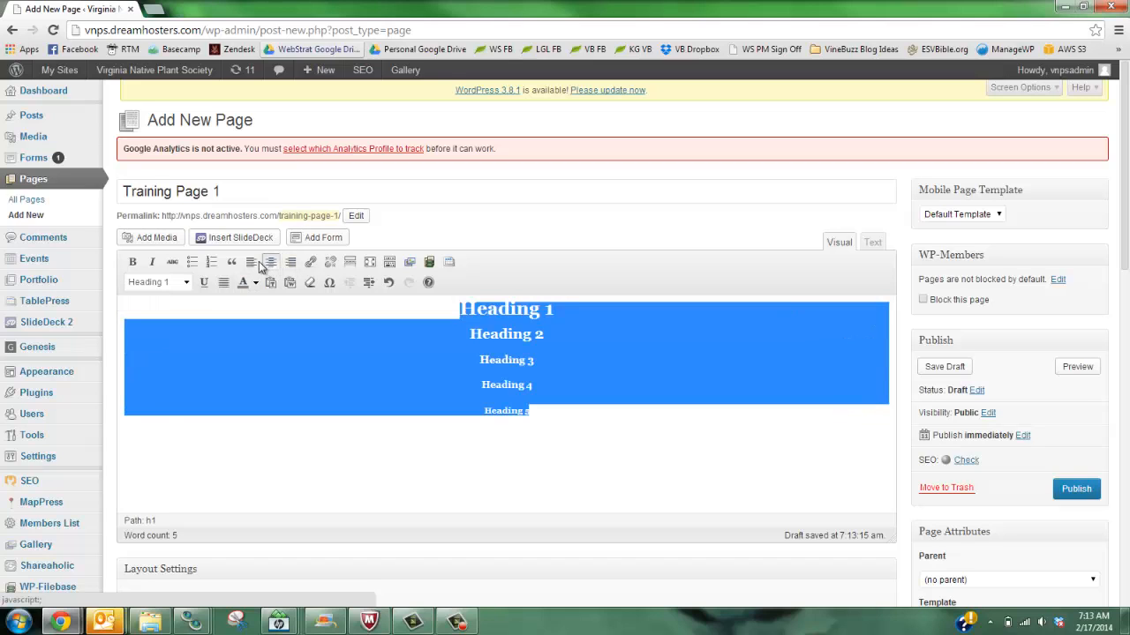
pyautogui.click(251, 262)
pyautogui.click(310, 411)
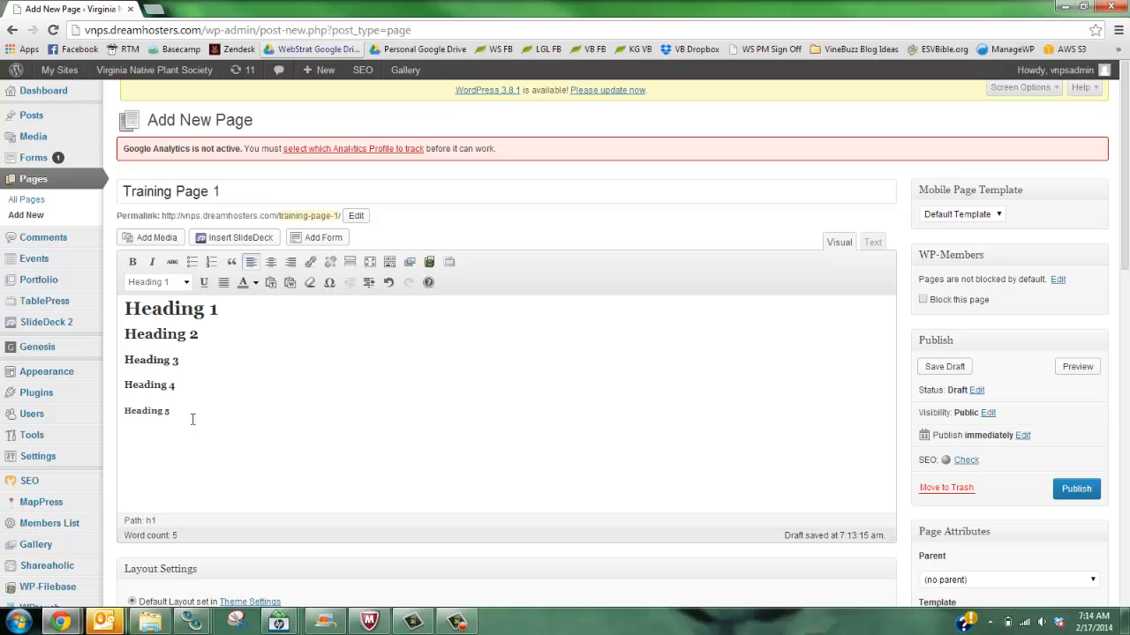
# Step: Start a new line below Heading 5 and copy the two introductory paragraphs of Kitchen Daily's peanut butter article, reached through CNN in a new tab
pyautogui.press('Return')
pyautogui.click(154, 11)
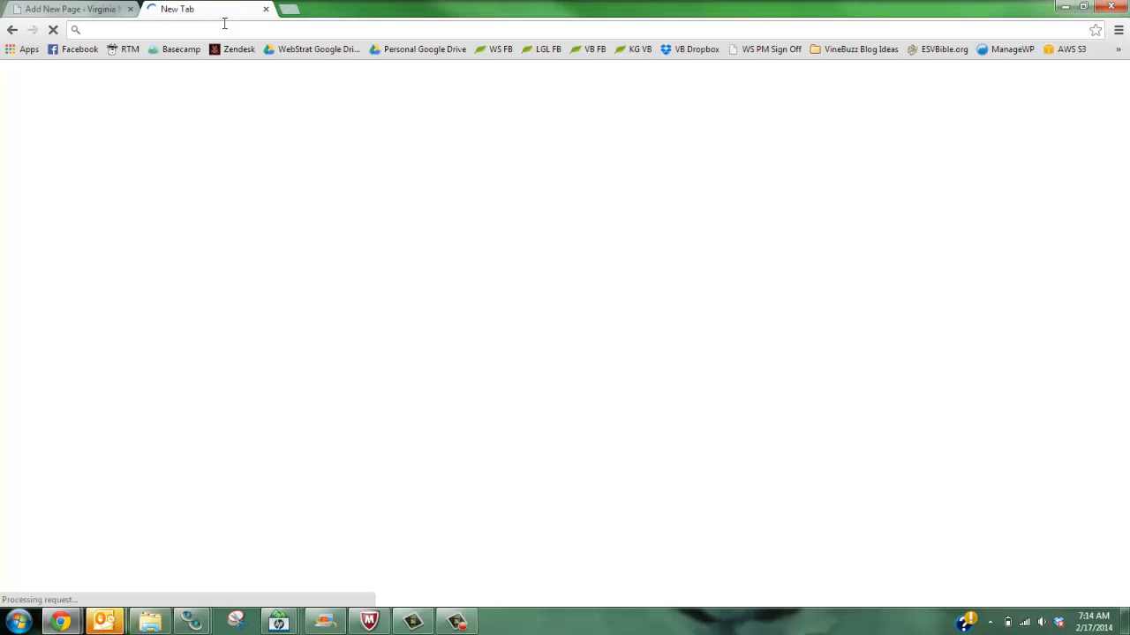
pyautogui.write('cnn')
pyautogui.press('Return')
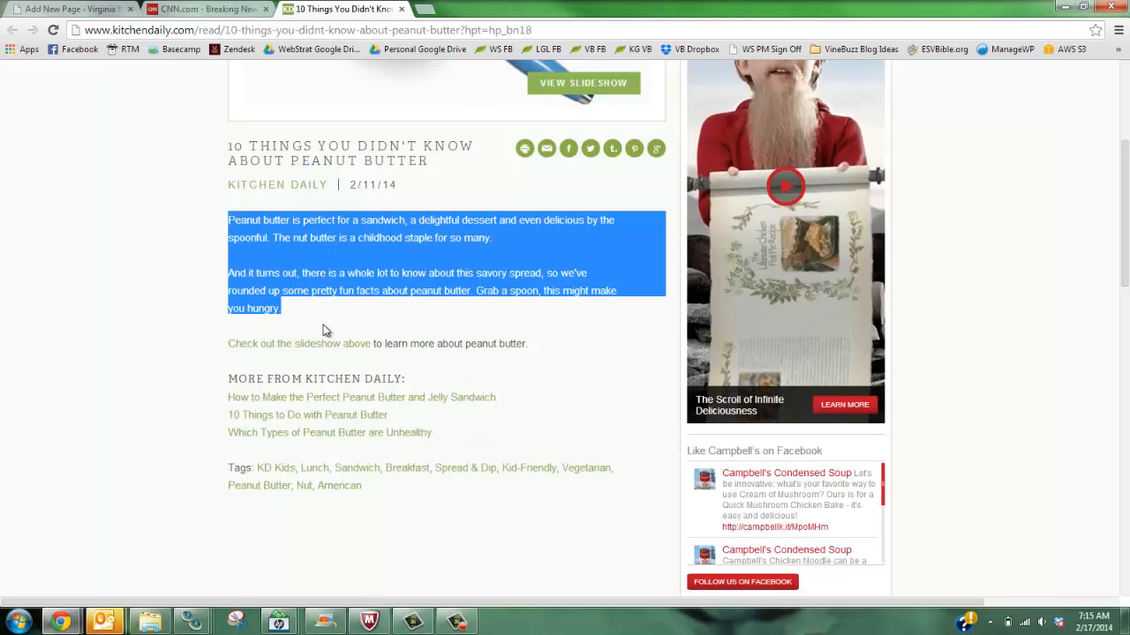
pyautogui.click(71, 9)
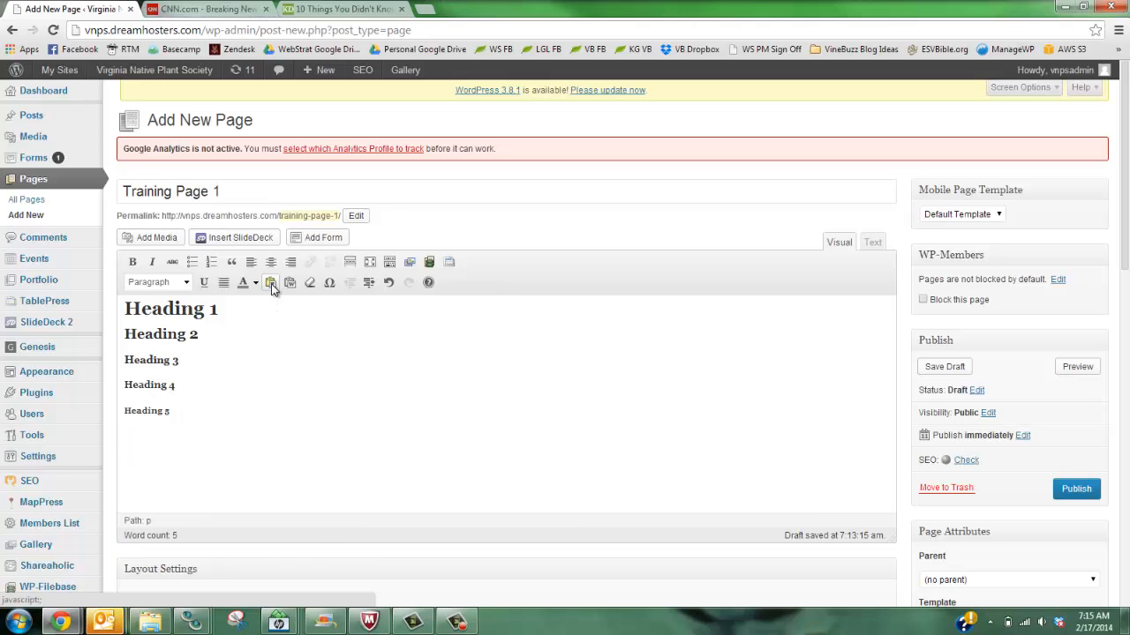
pyautogui.rightClick(125, 437)
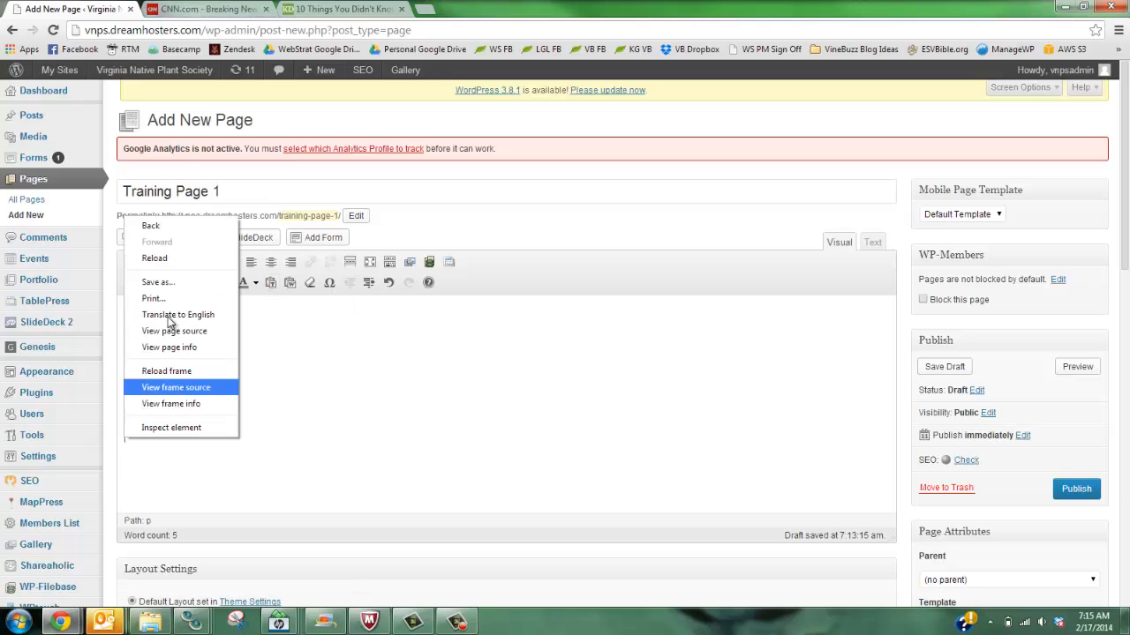
pyautogui.click(333, 420)
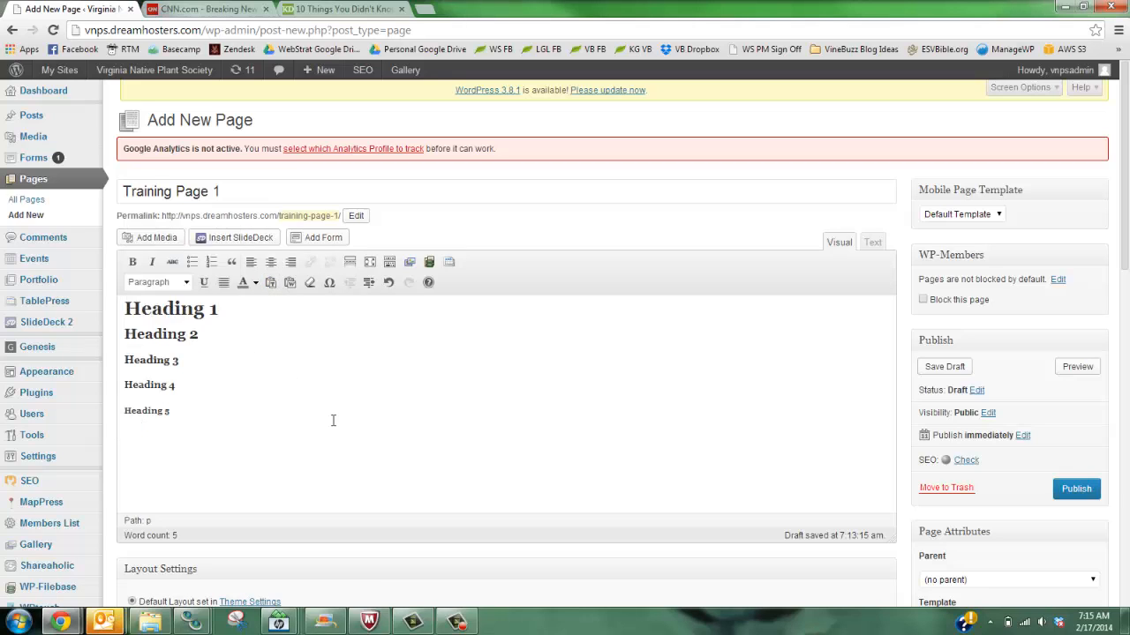
pyautogui.rightClick(166, 453)
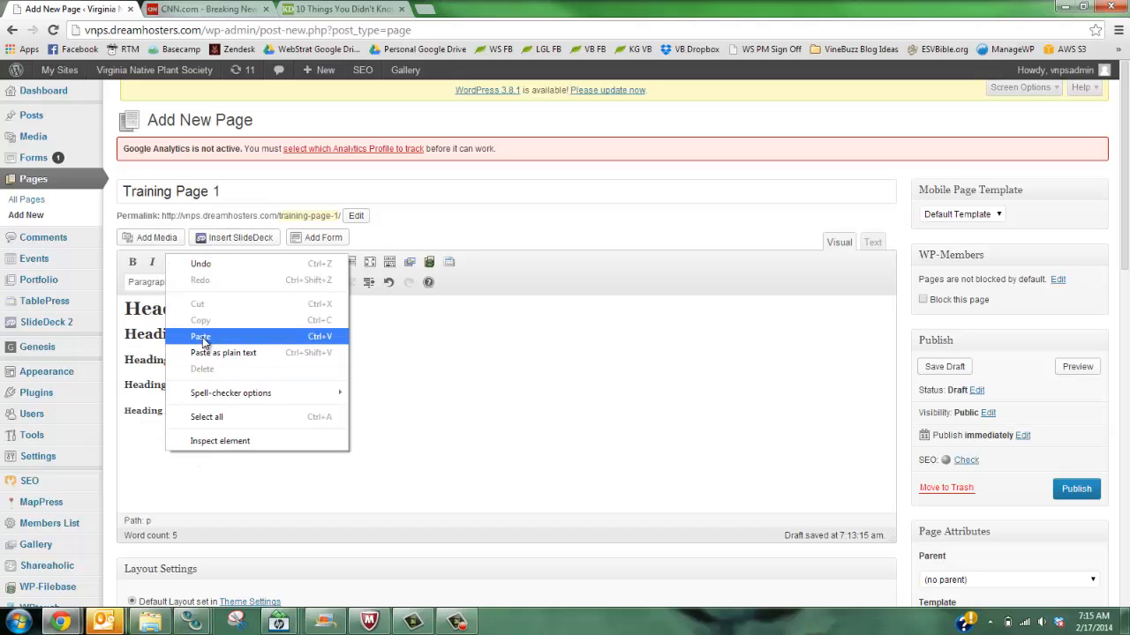
pyautogui.click(184, 475)
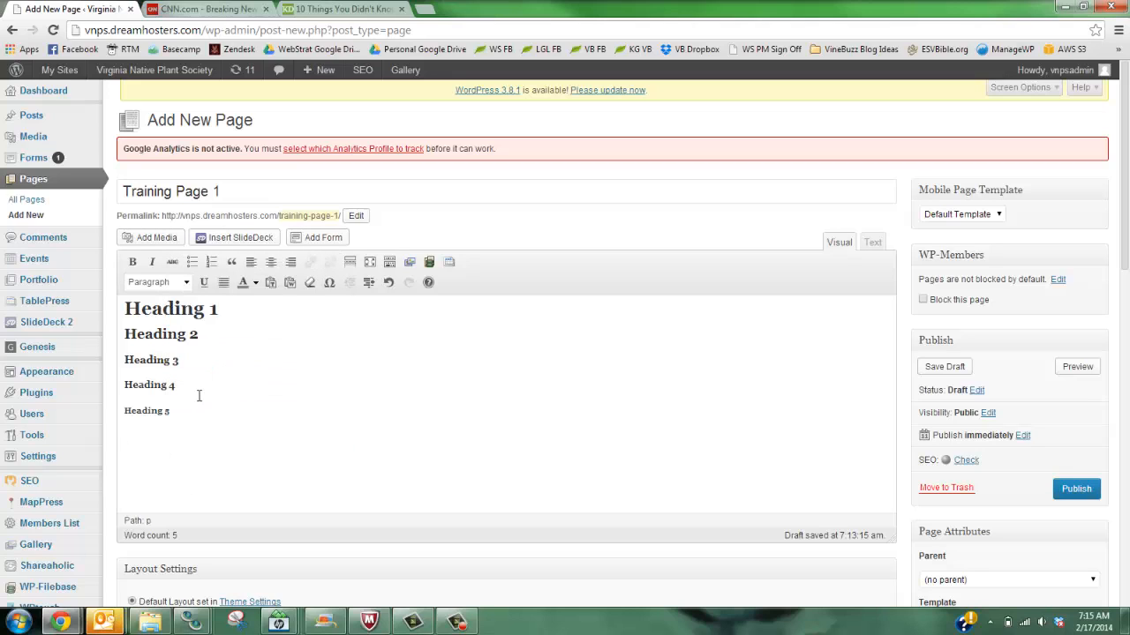
# Step: Insert the copied peanut butter paragraphs below Heading 5 as plain text and delete the blank line between them
pyautogui.click(269, 288)
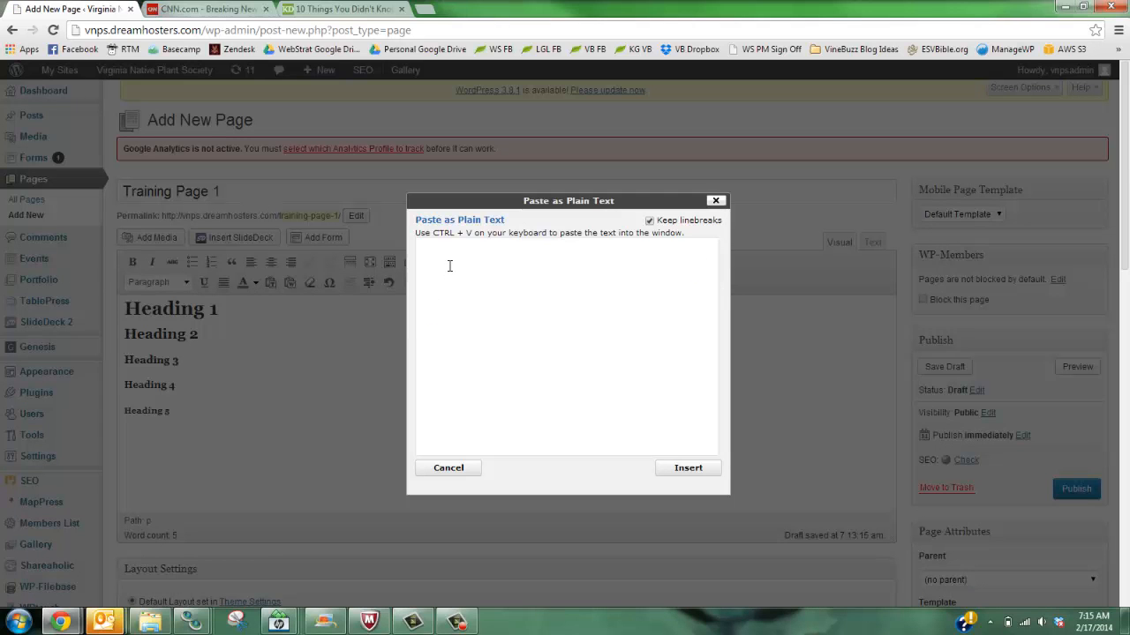
pyautogui.write("Peanut butter is perfect for a sandwich, a delightful dessert and even delicious by the spoonful. The nut butter is a childhood staple for so many.  And it turns out, there is a whole lot to know about this savory spread, so we've rounded up some pretty fun facts about peanut butter. Grab a spoon, this might make you hungry.")
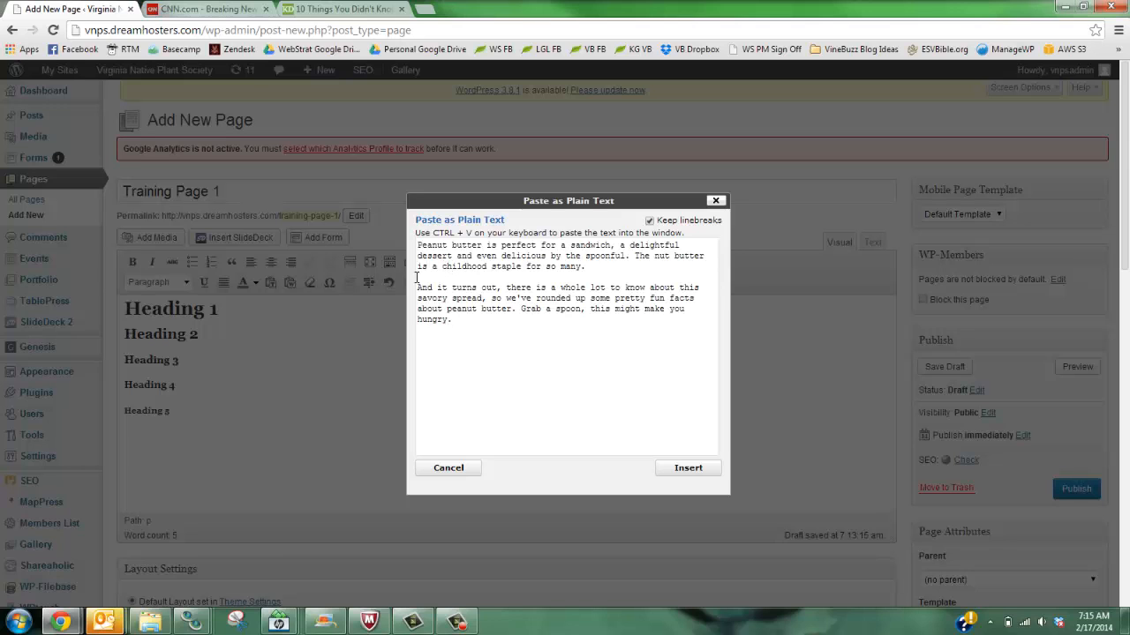
pyautogui.click(687, 468)
pyautogui.scroll(-2, 356, 476)
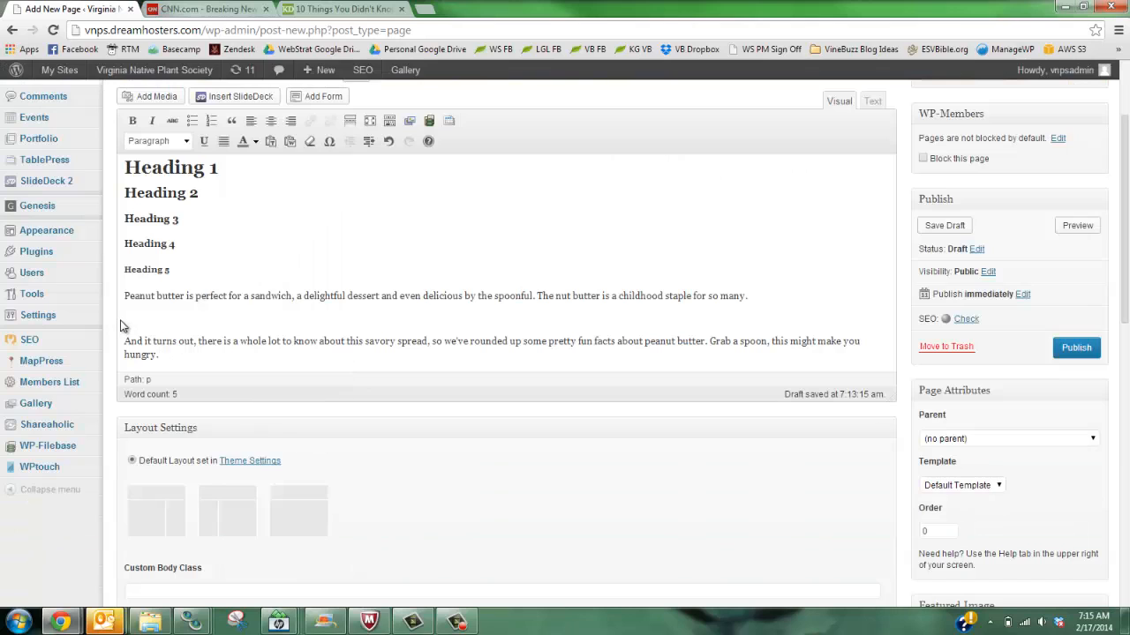
pyautogui.click(249, 326)
pyautogui.press('Delete')
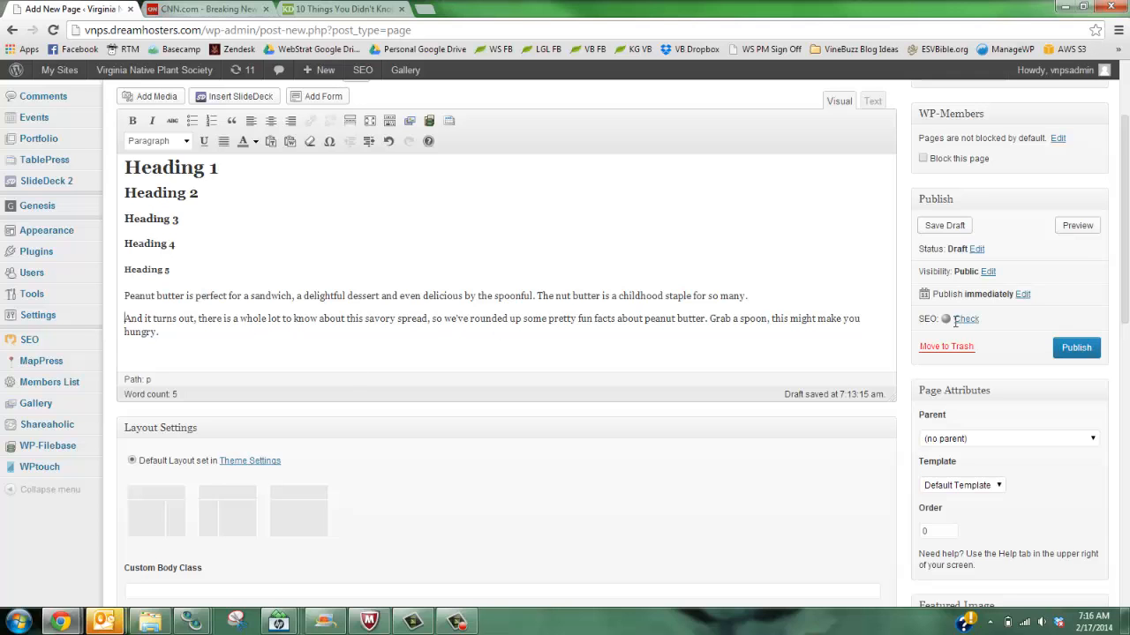
# Step: Publish the page "Training Page 1"
pyautogui.scroll(3, 396, 357)
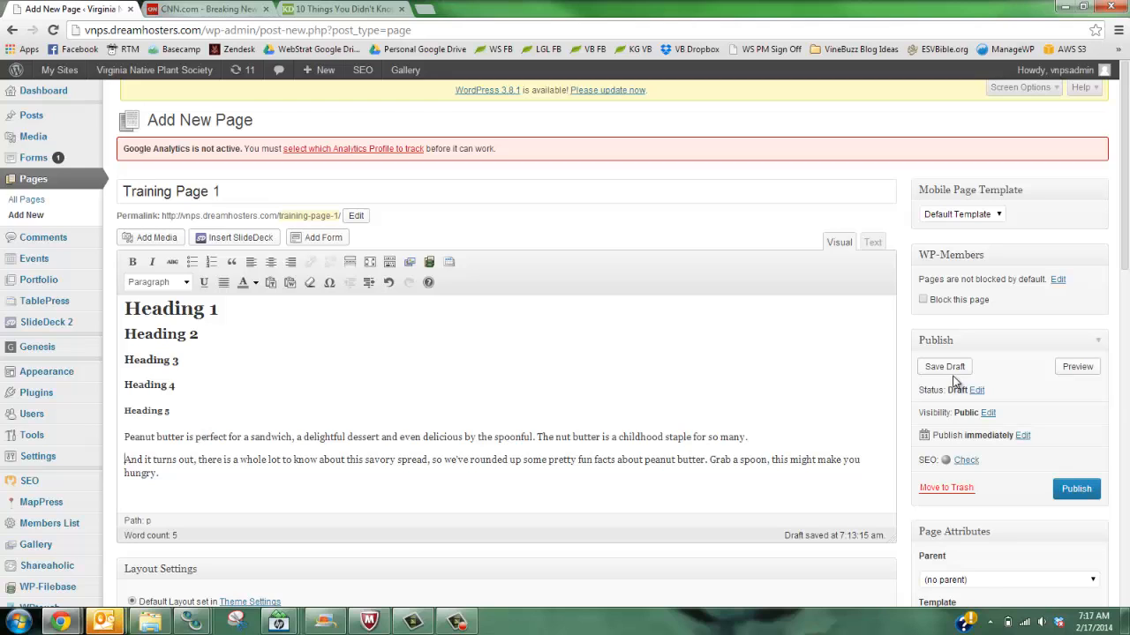
pyautogui.click(1076, 491)
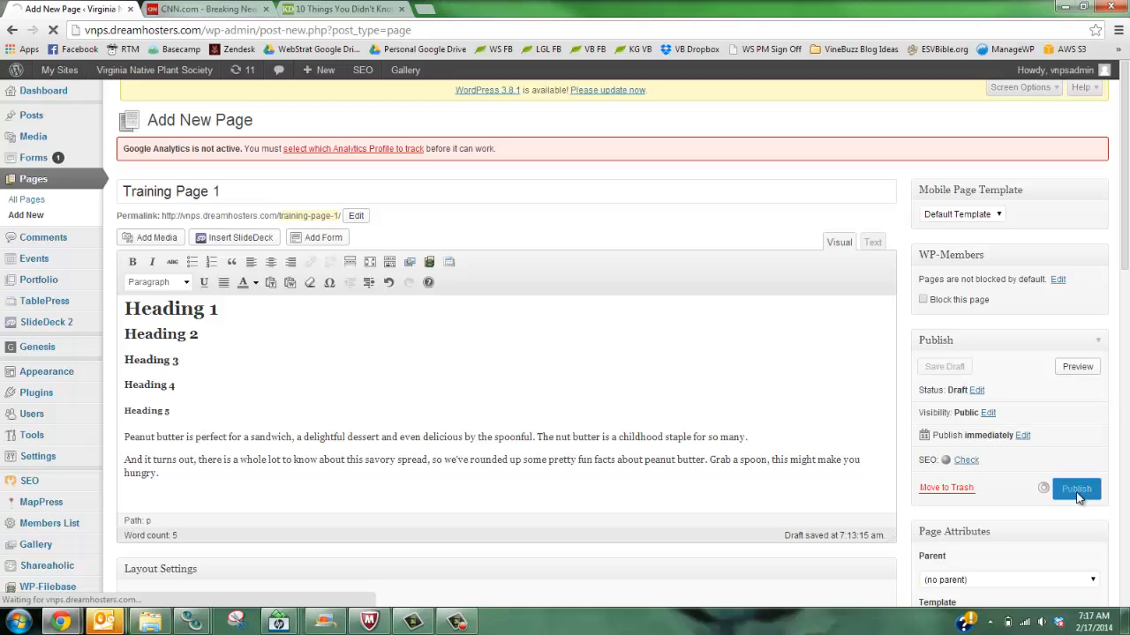